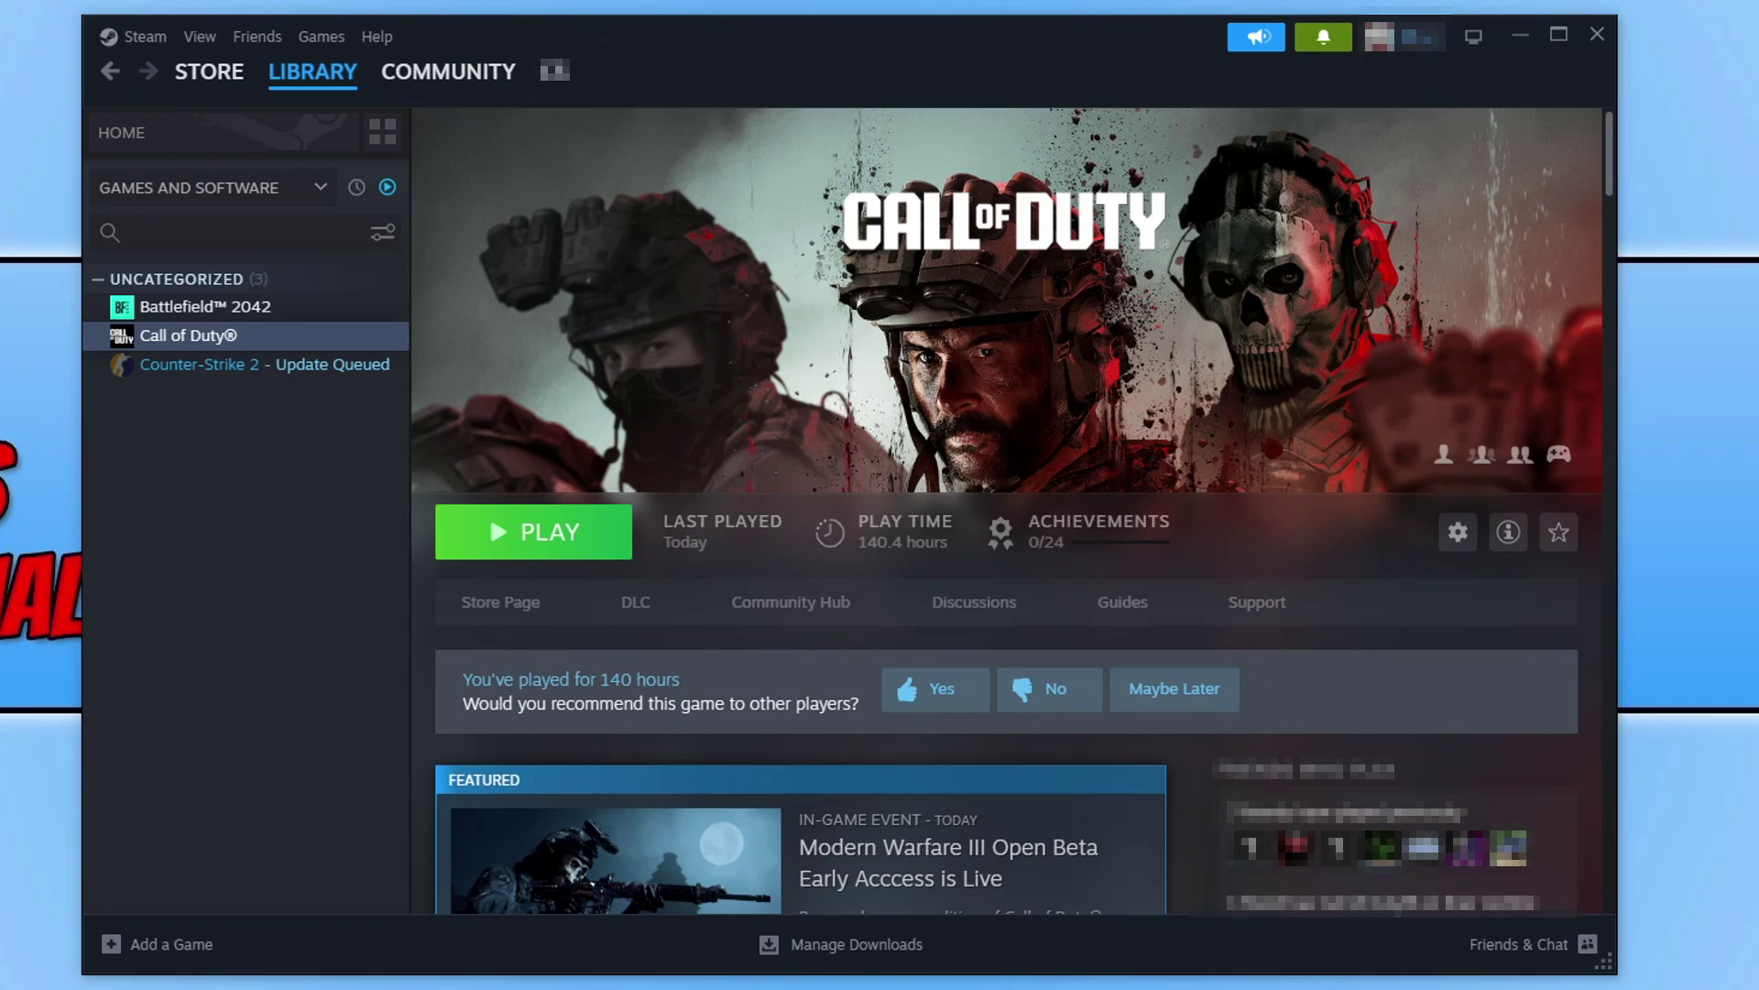
Try launching Call of Duty, read bootstrapper.log's 'Failed to open config file' errors, then close everything.
click(550, 553)
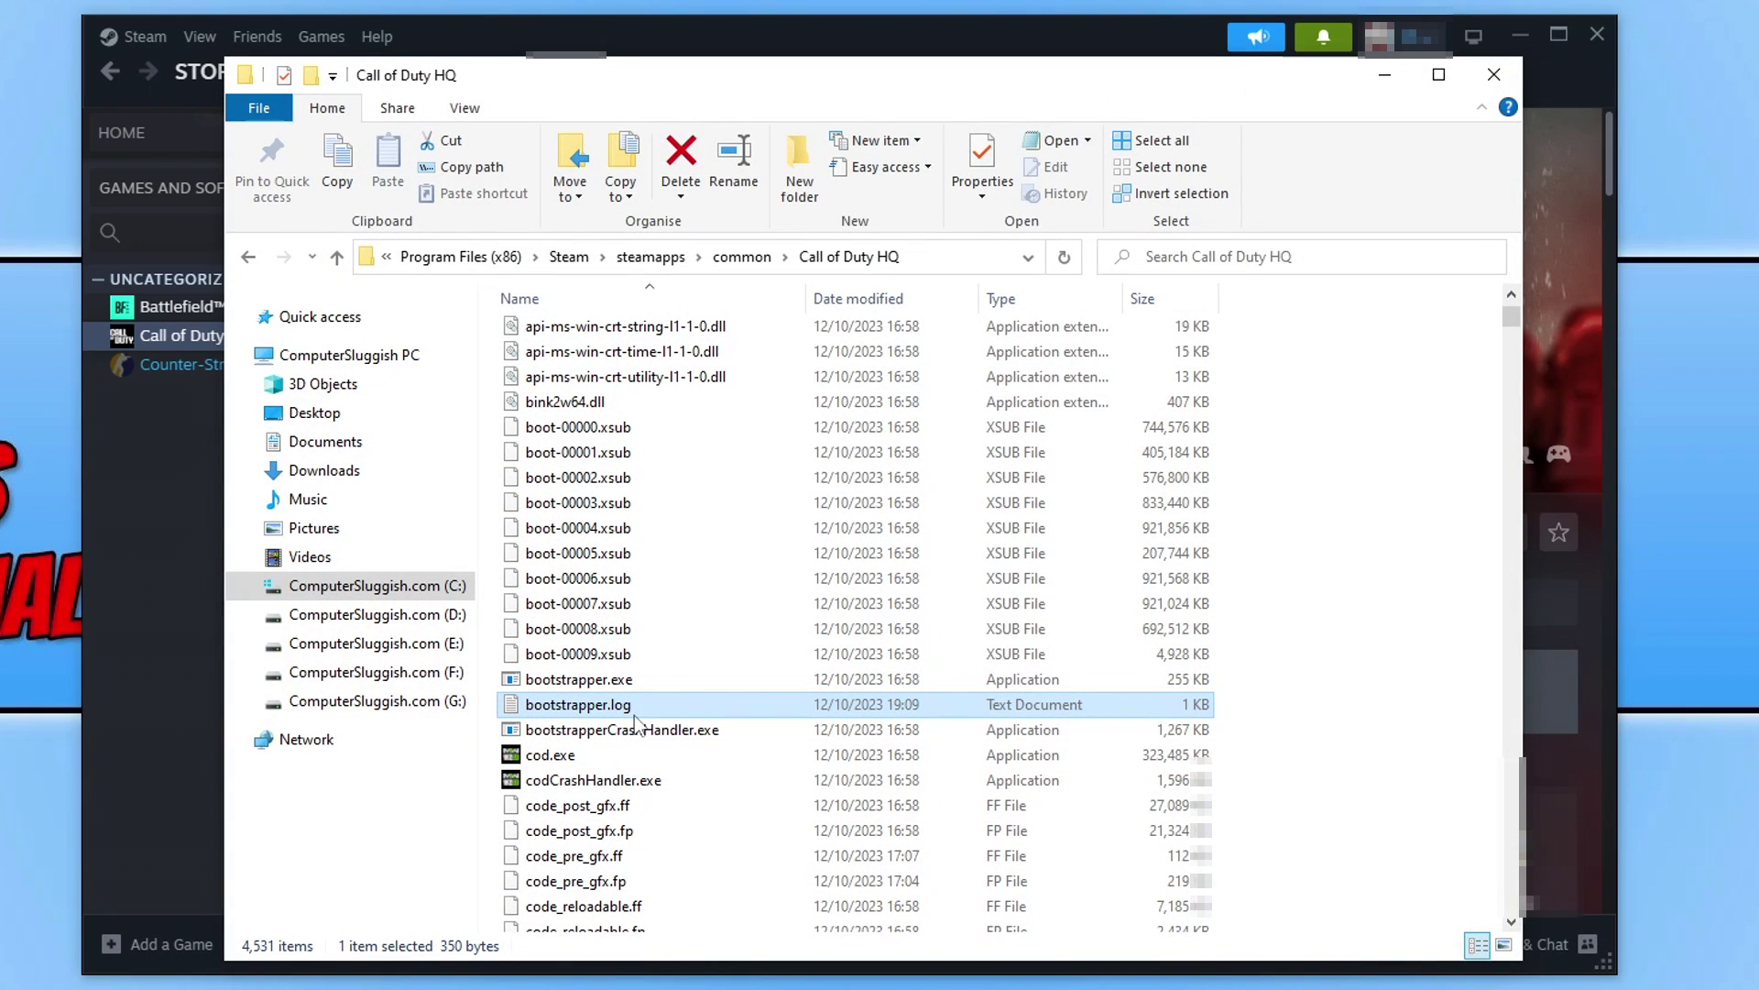
double_click(630, 708)
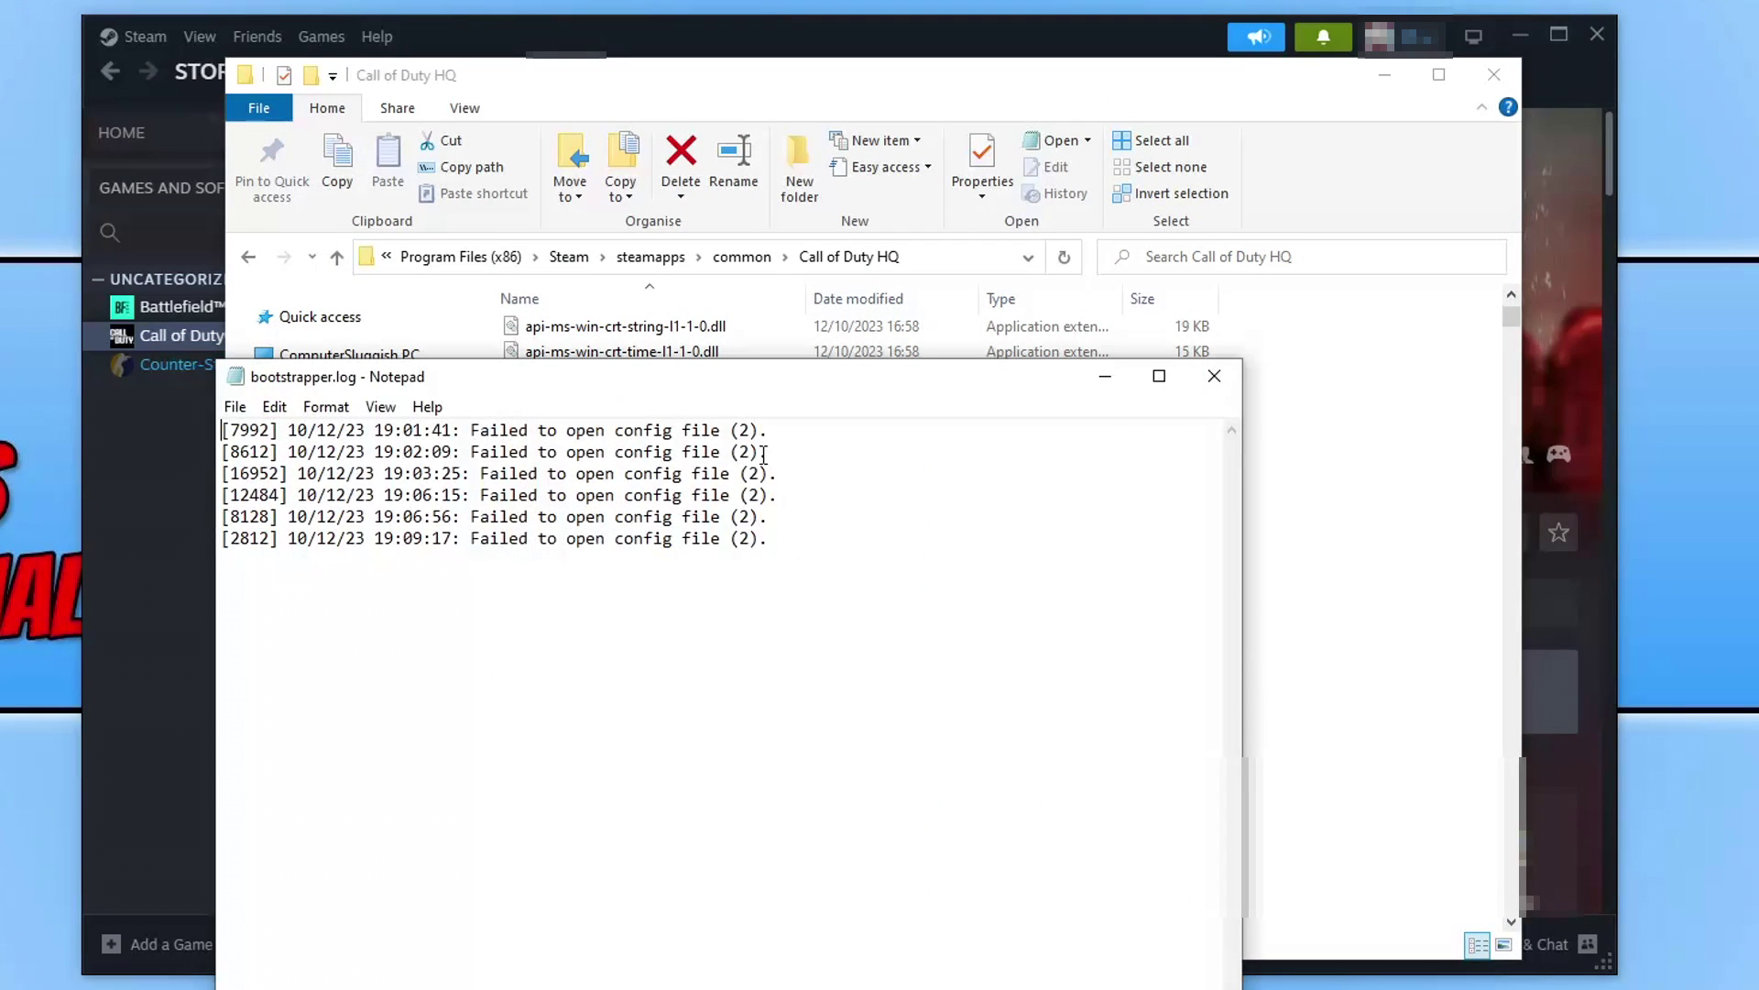
mouse_move(691, 367)
mouse_down()
mouse_move(907, 240)
mouse_move(860, 244)
mouse_up()
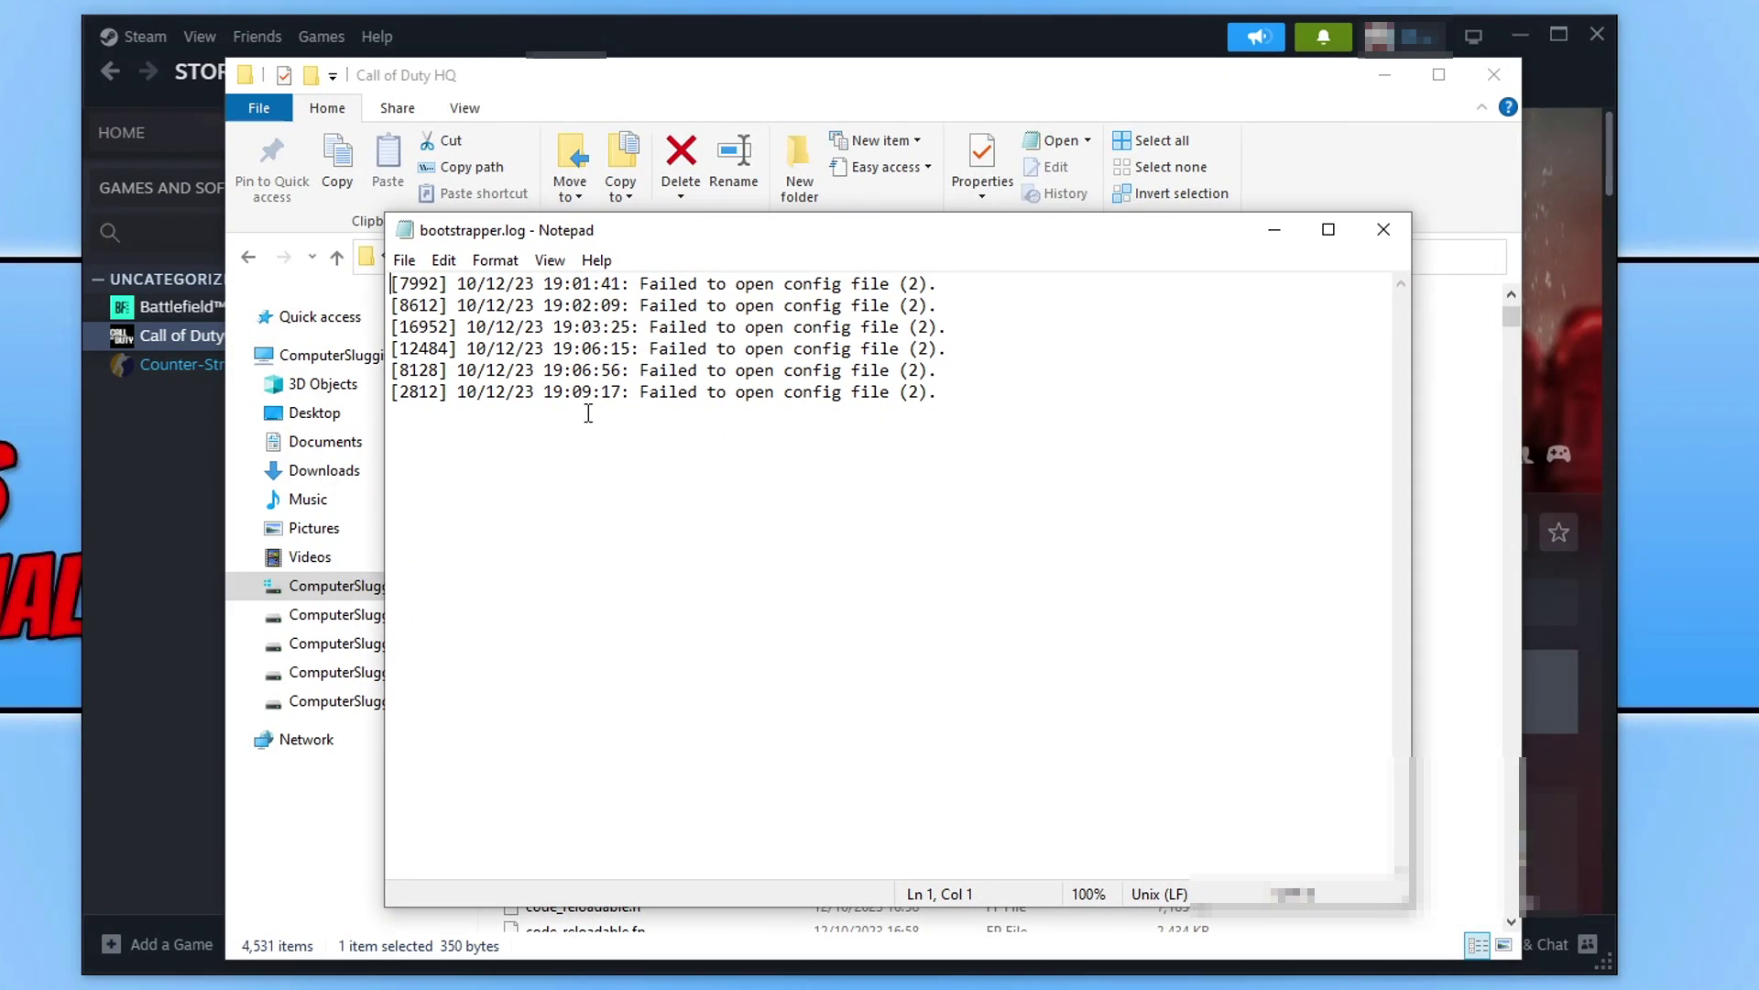
drag(629, 391, 941, 505)
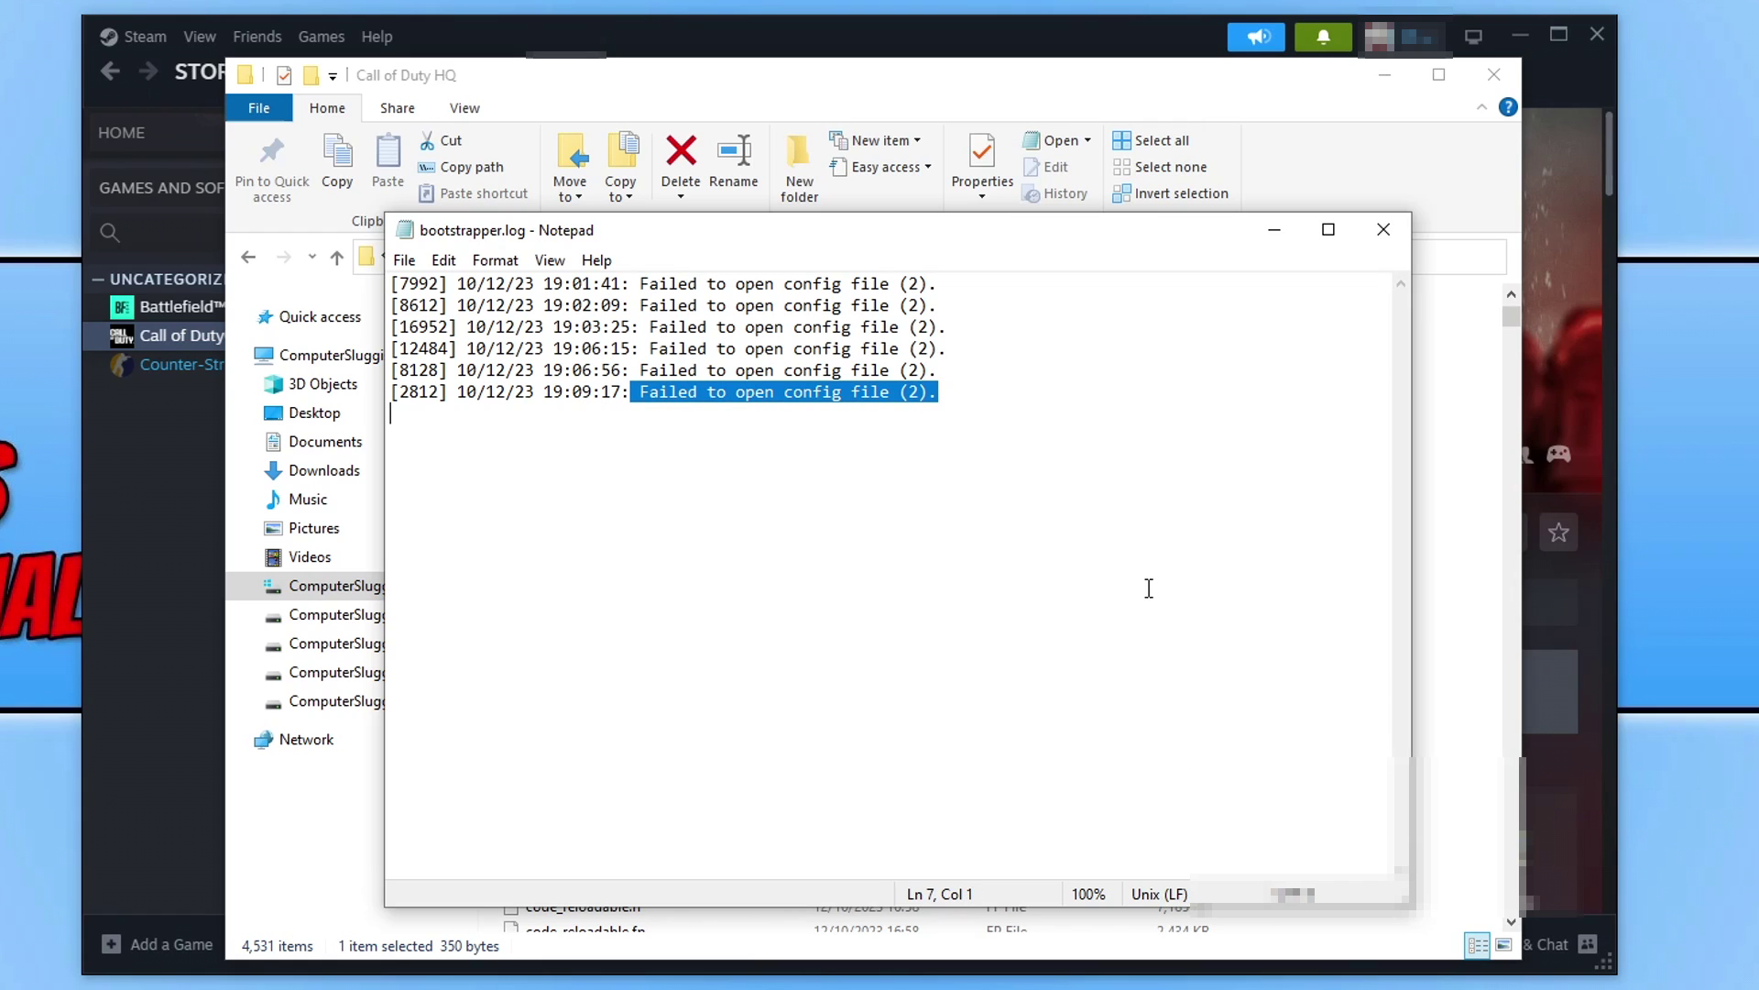
click(1384, 229)
click(1391, 75)
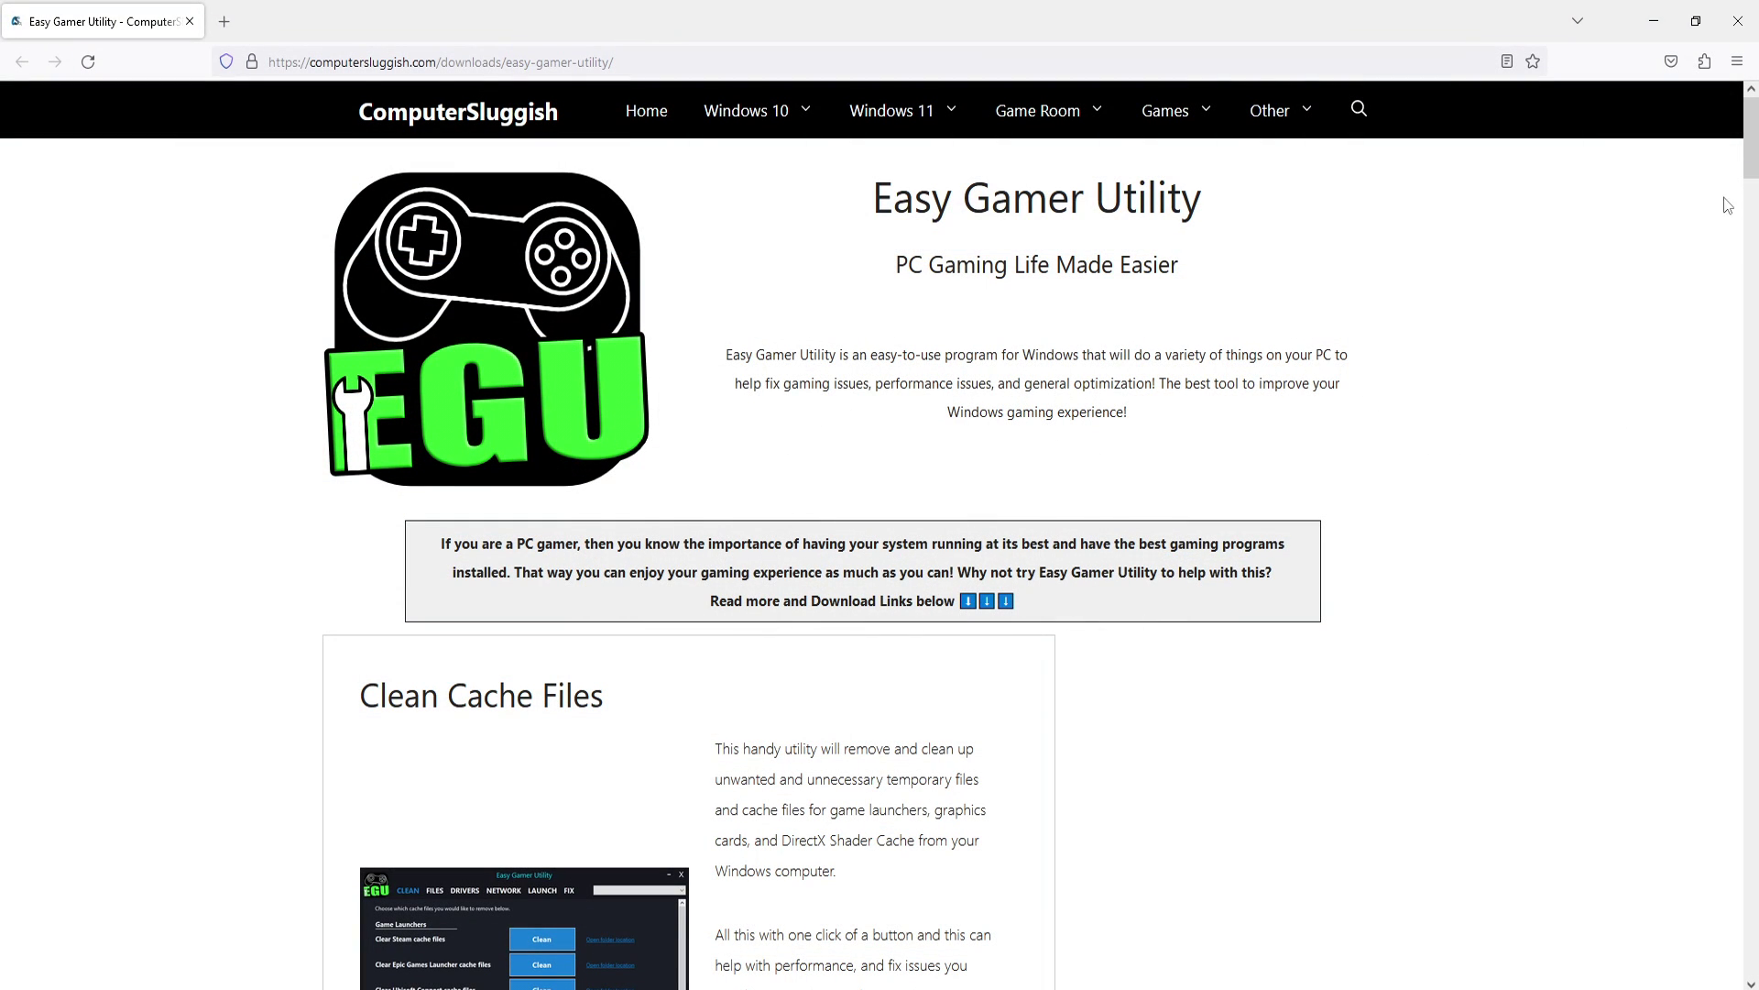
Scroll down to the Free/Pro comparison with the Setup Download and Portable Download buttons.
drag(1751, 128, 1751, 642)
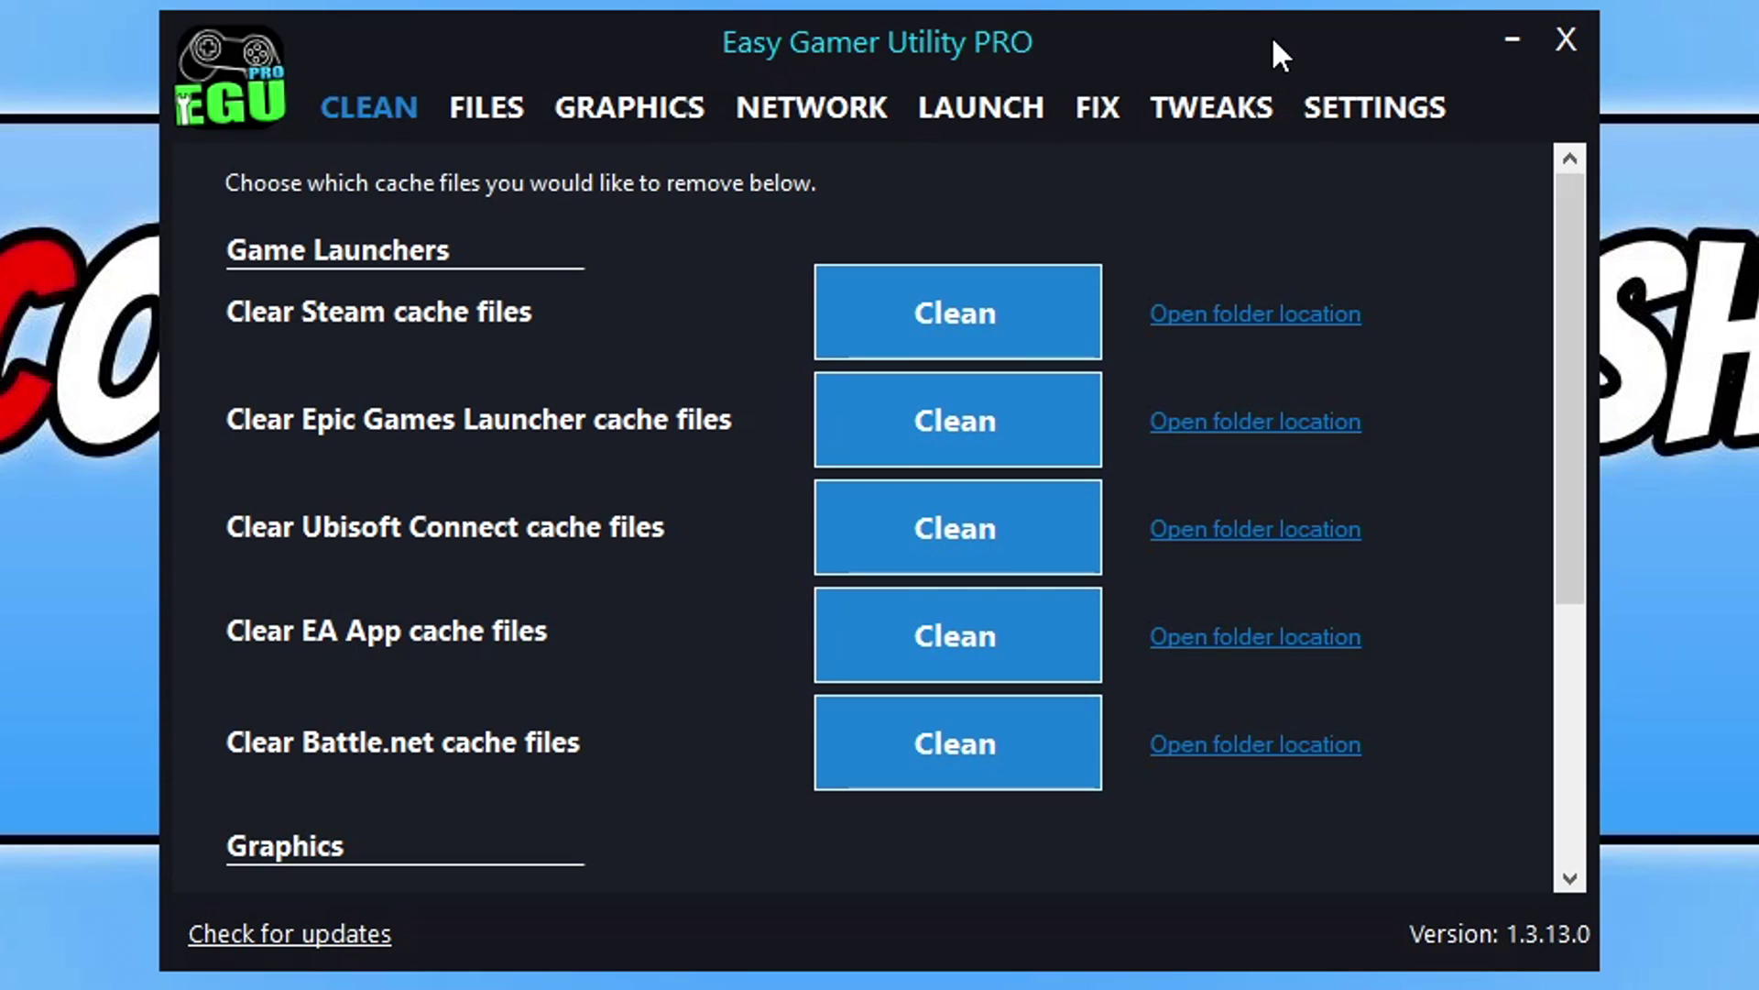
Clean the Steam cache files from the CLEAN tab, confirming permanent deletion and dismissing the log.
click(943, 306)
click(994, 625)
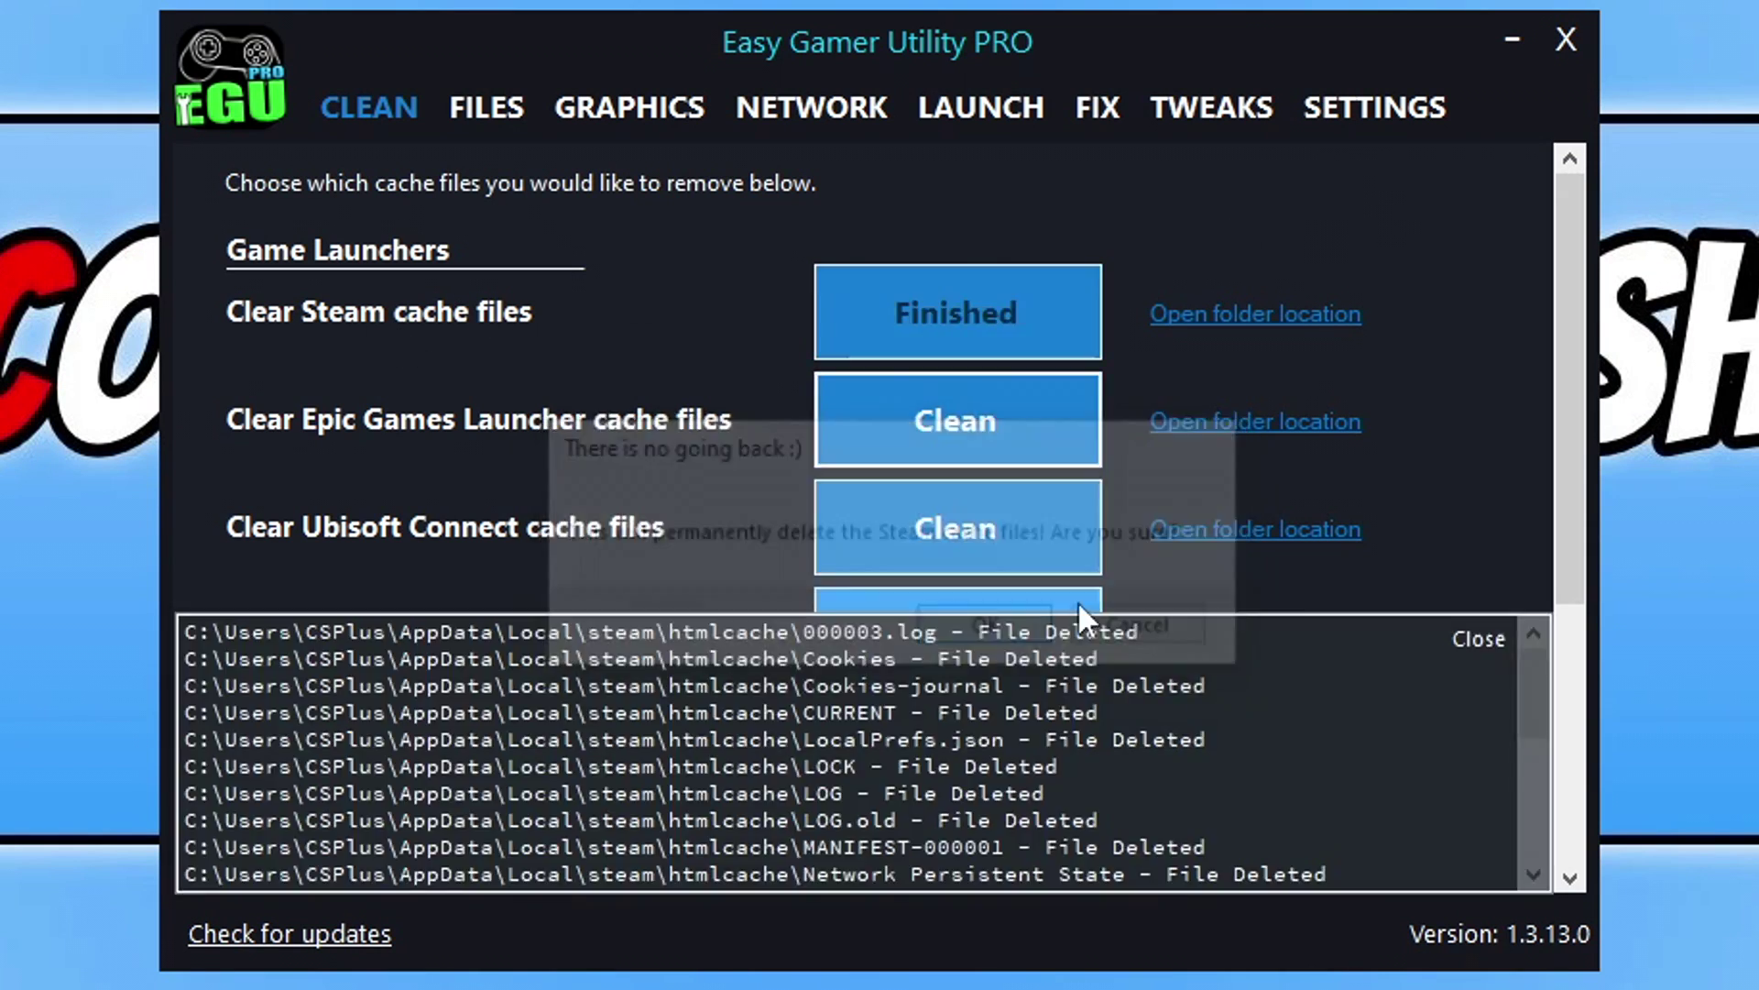
click(1479, 639)
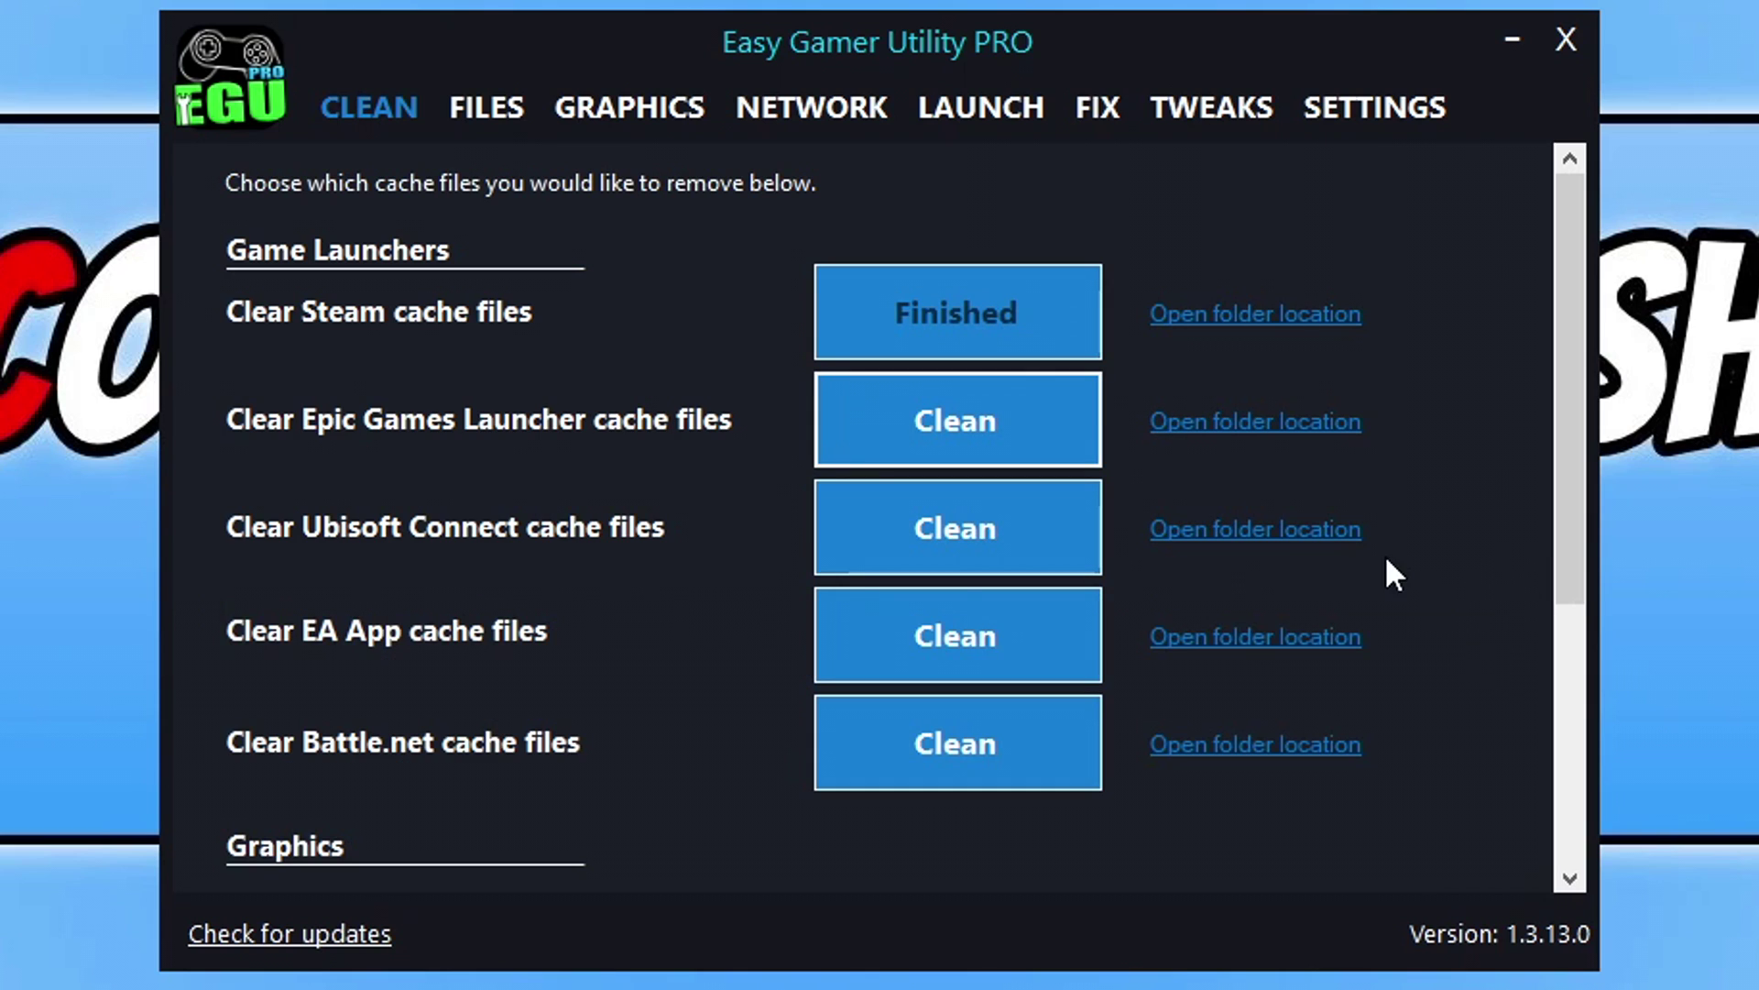
Under FIX > Custom Game Fixing, select cod.exe from the Call of Duty HQ folder.
click(1107, 106)
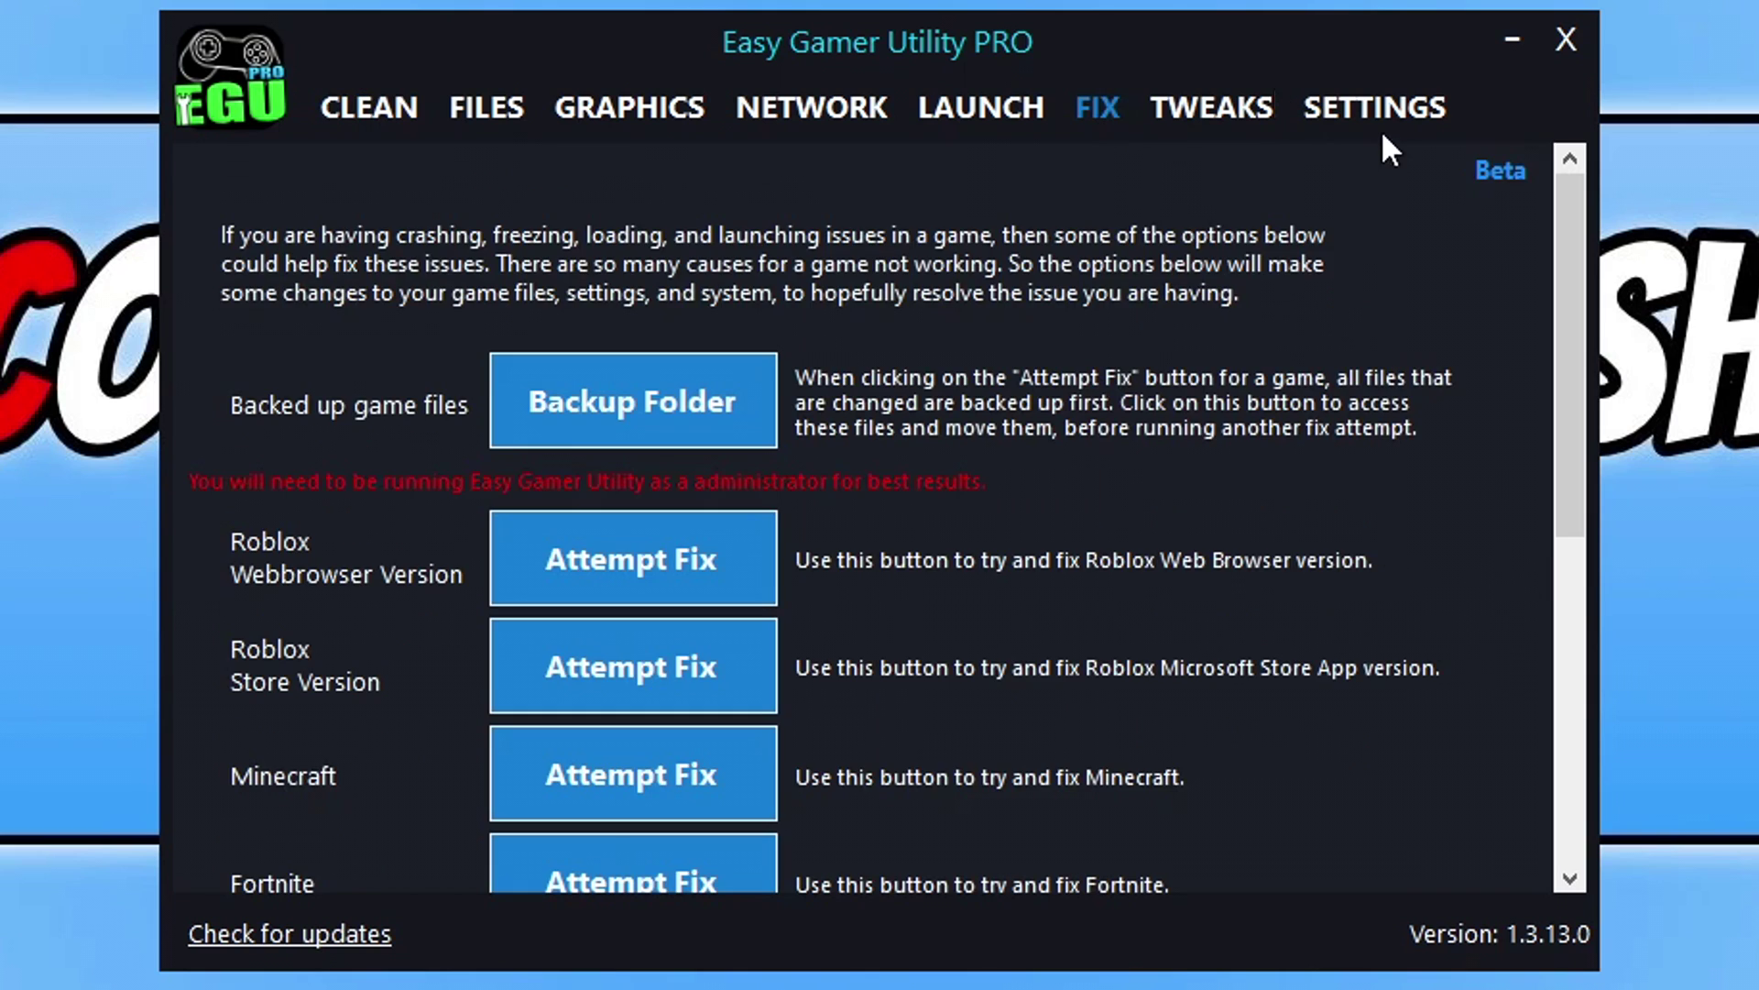
drag(1558, 189, 1585, 514)
click(1219, 610)
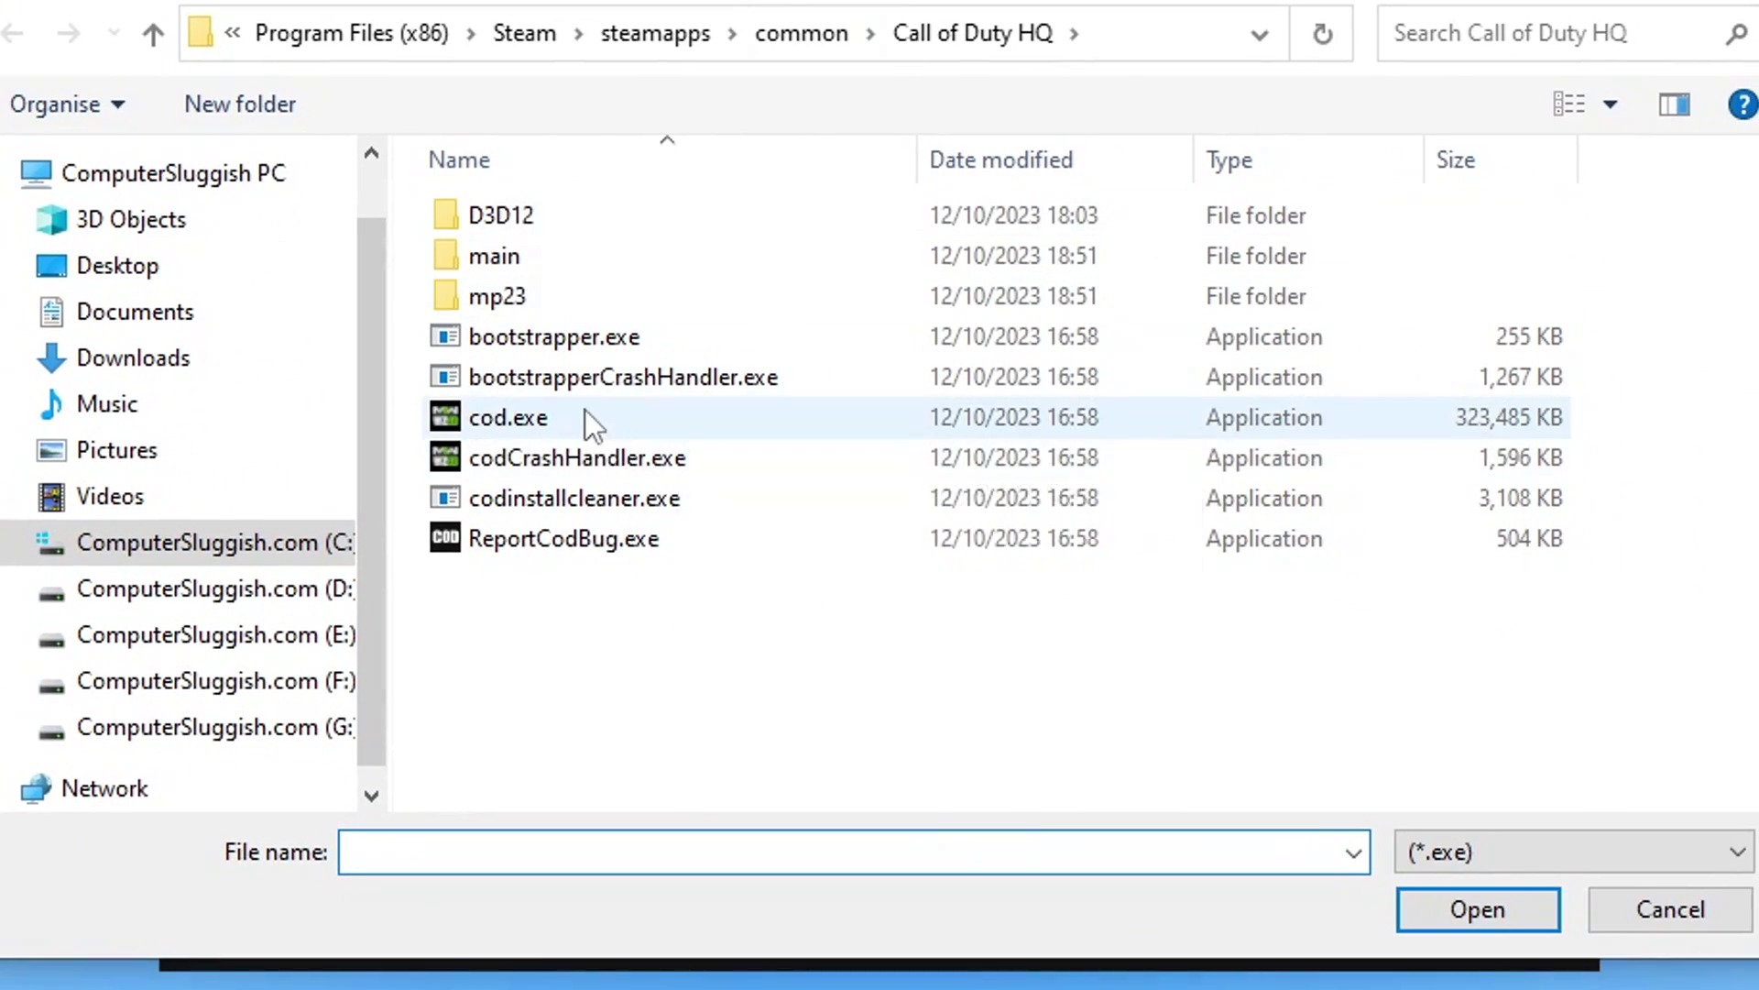
click(785, 488)
click(1465, 911)
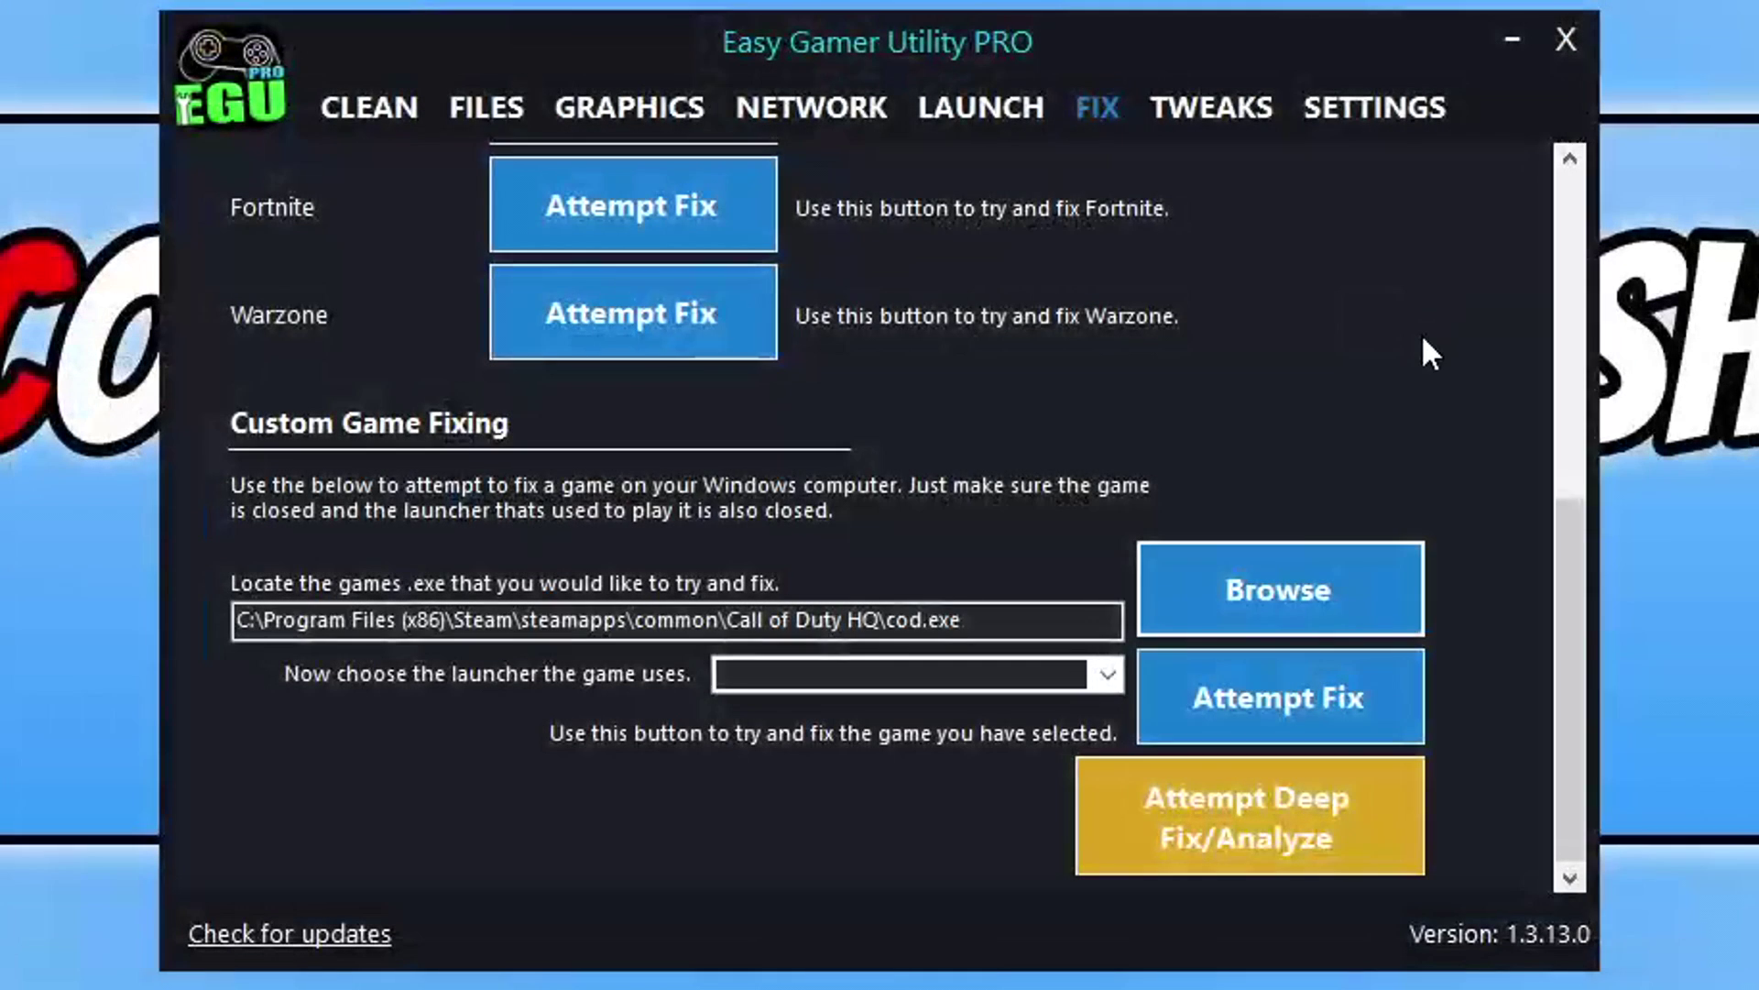
Set Steam as the game's launcher and start the fix.
click(903, 676)
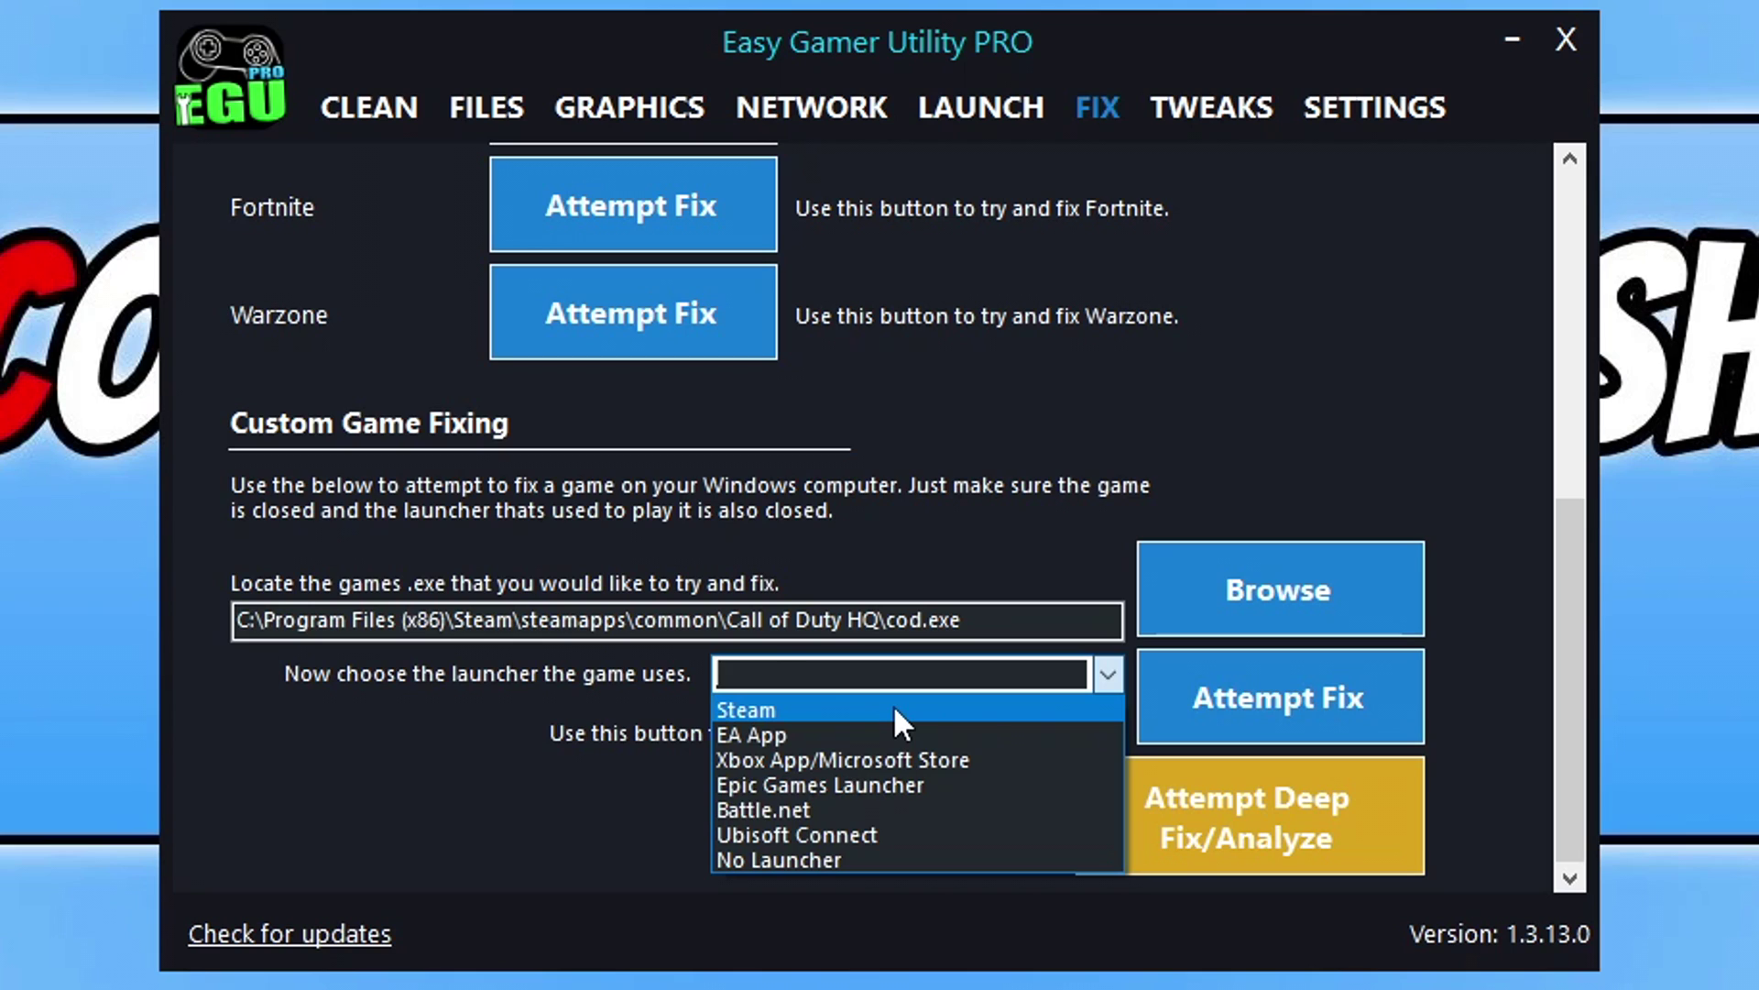
click(898, 719)
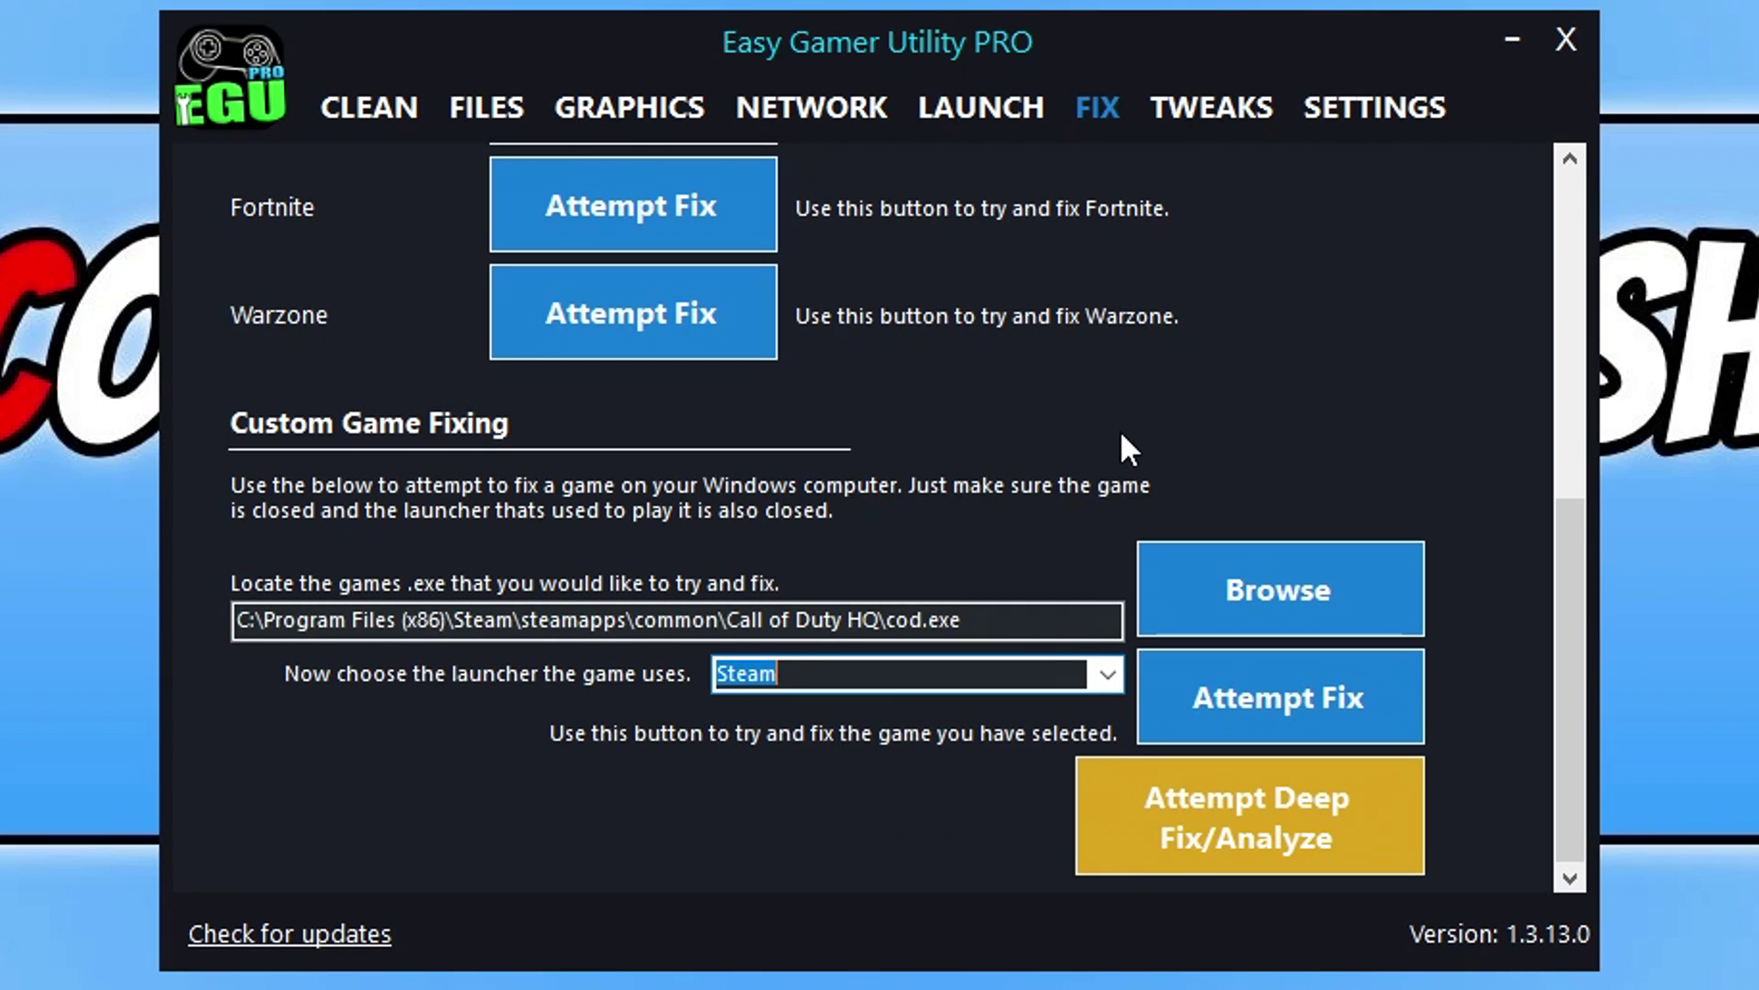
click(1277, 724)
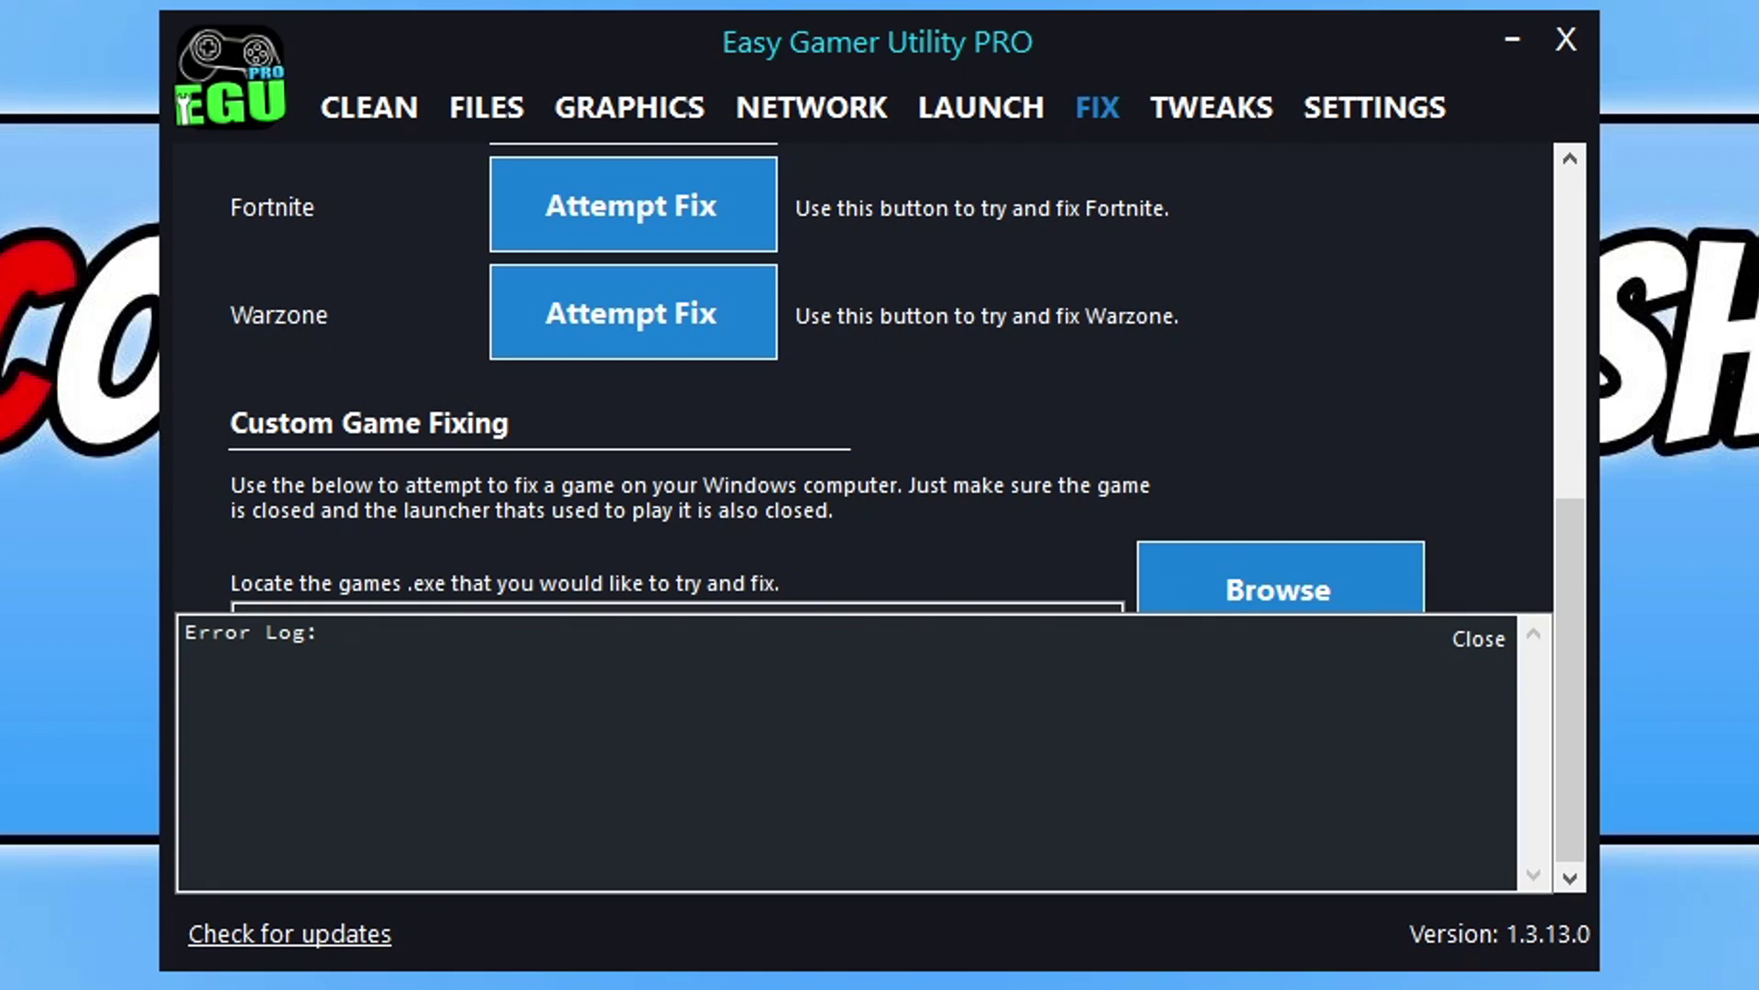
Close the empty Error Log once the Call of Duty fix finishes.
click(1494, 636)
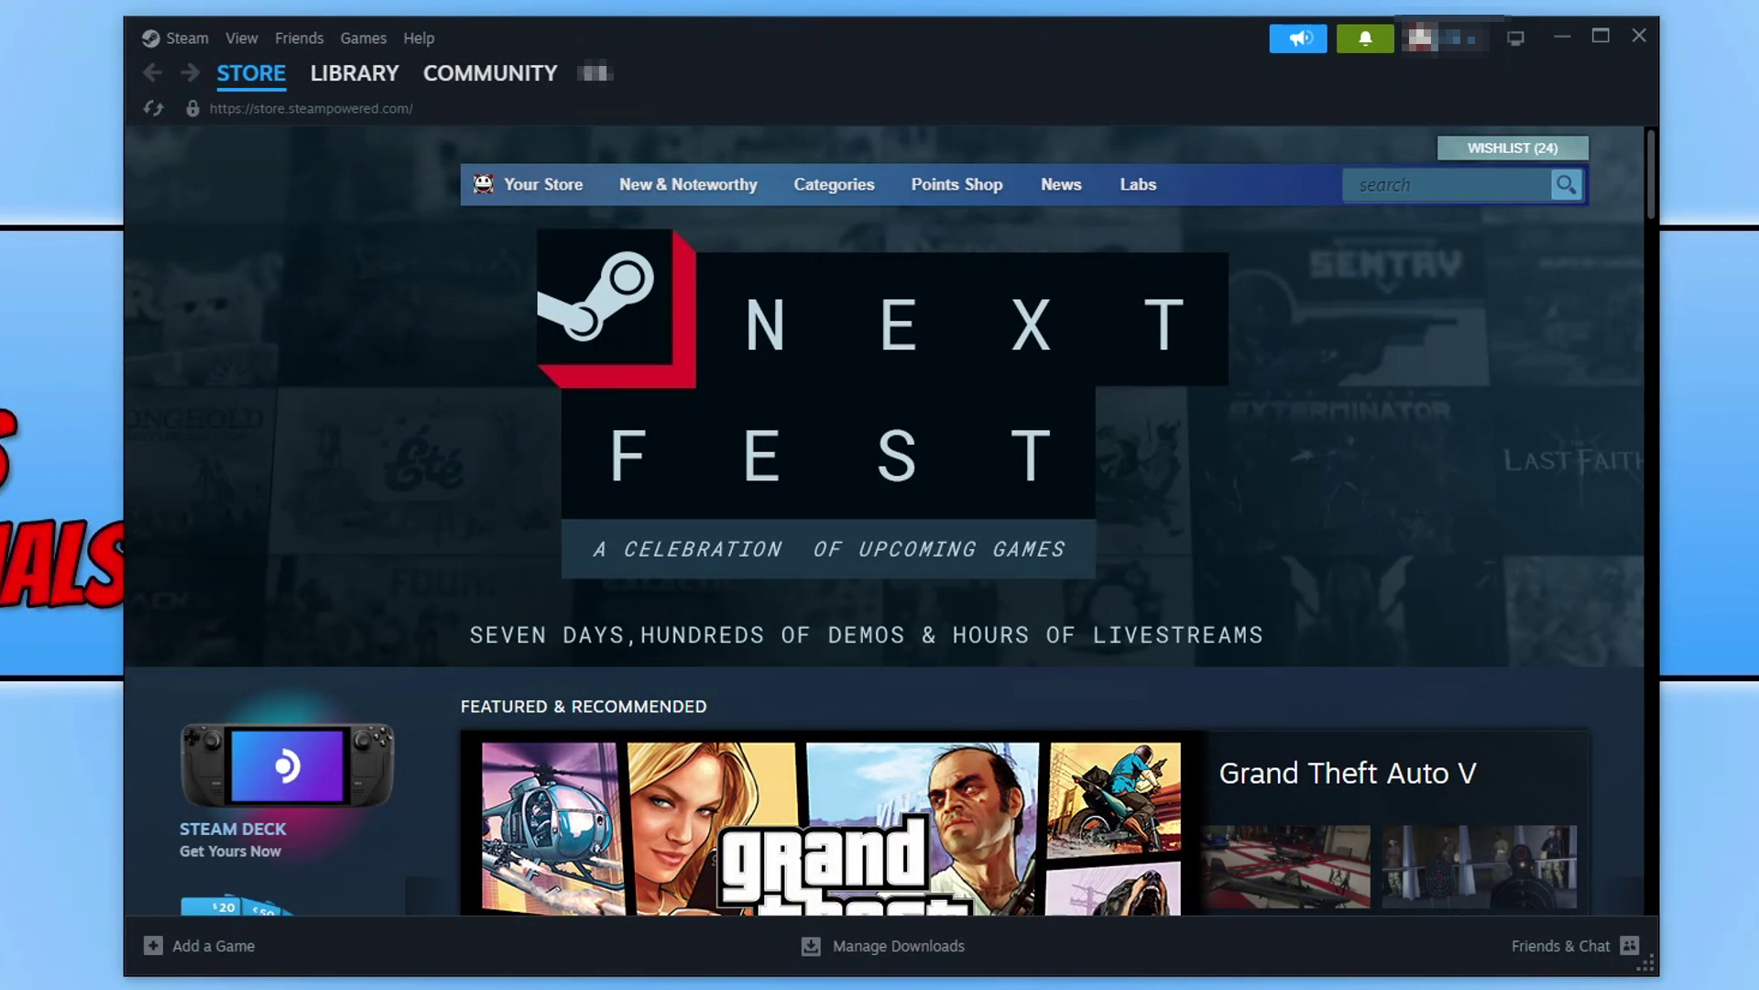
From the Steam library, verify integrity of Call of Duty's files under Properties > Installed Files.
click(346, 76)
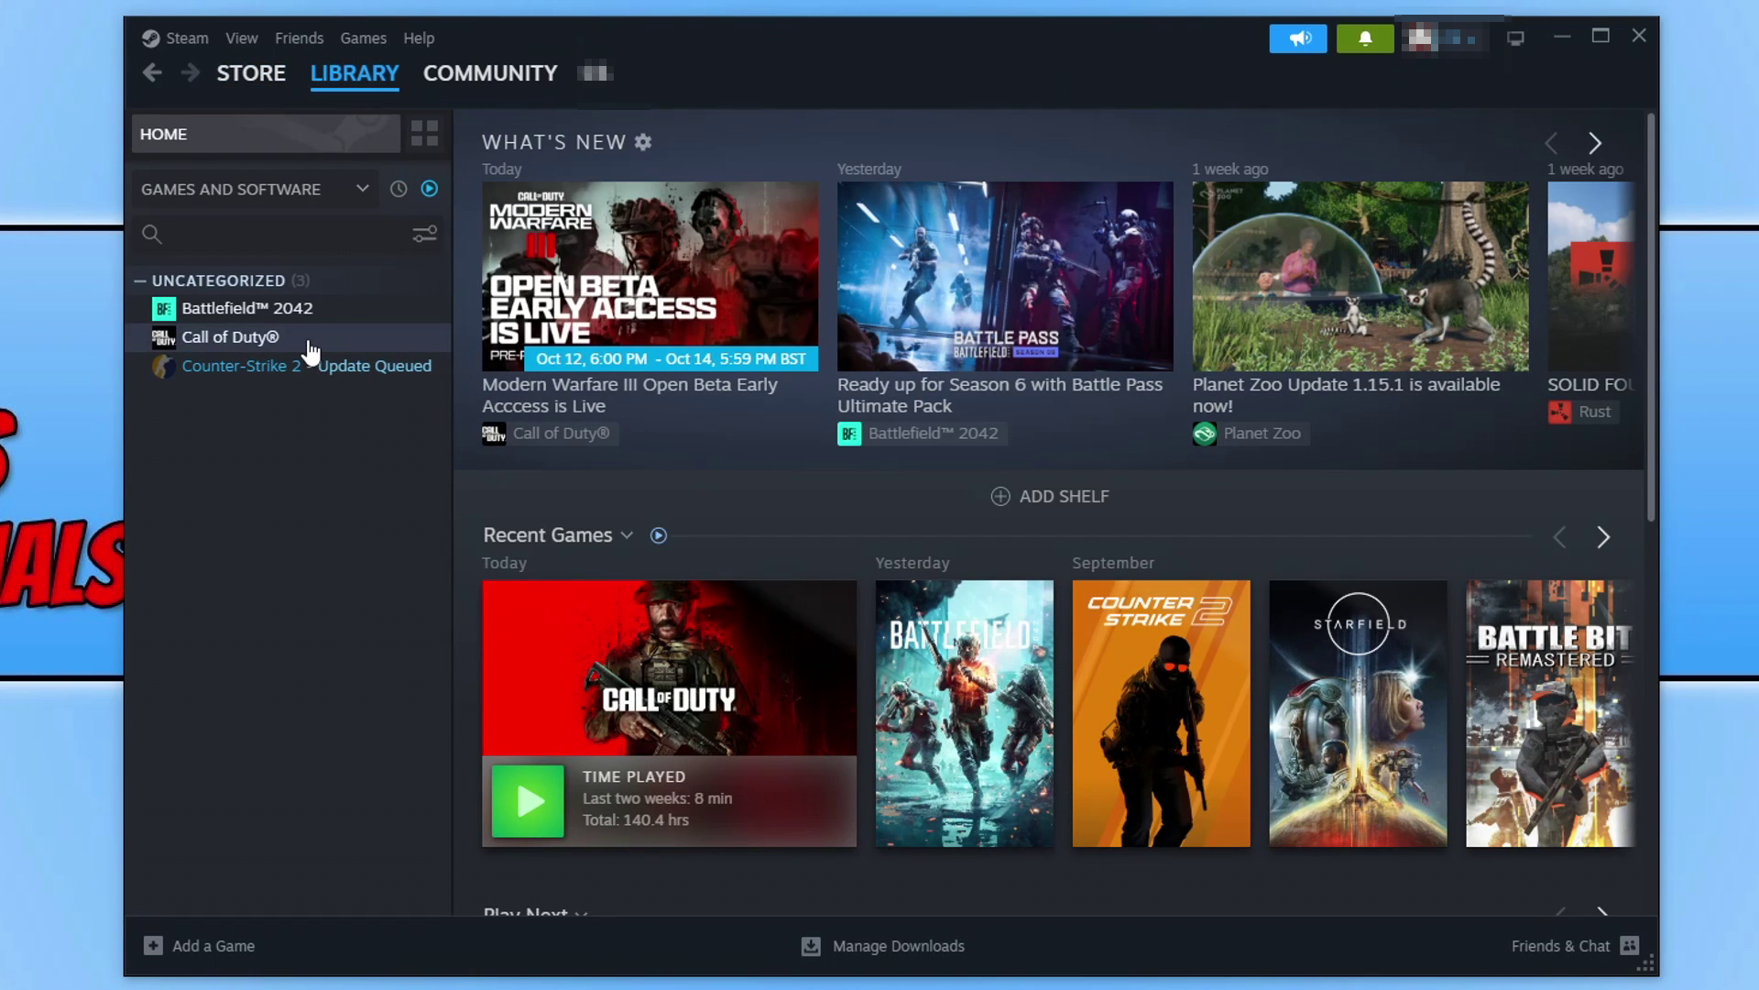
click(310, 343)
right_click(317, 337)
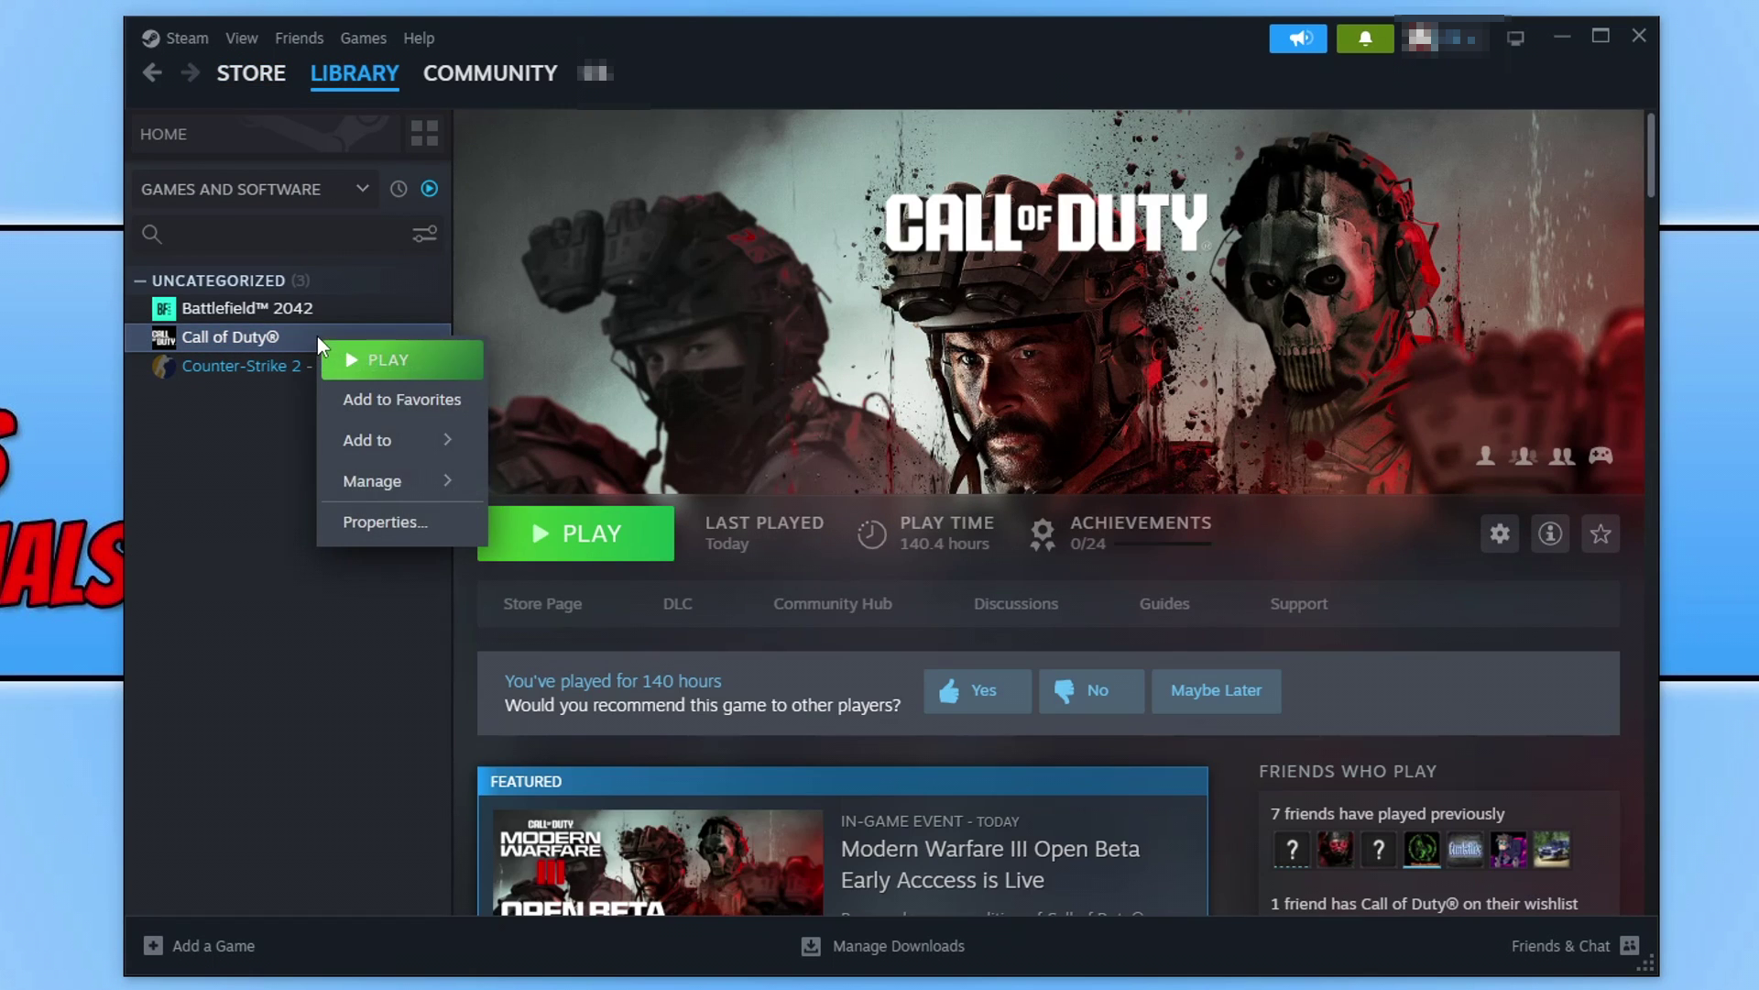
click(431, 524)
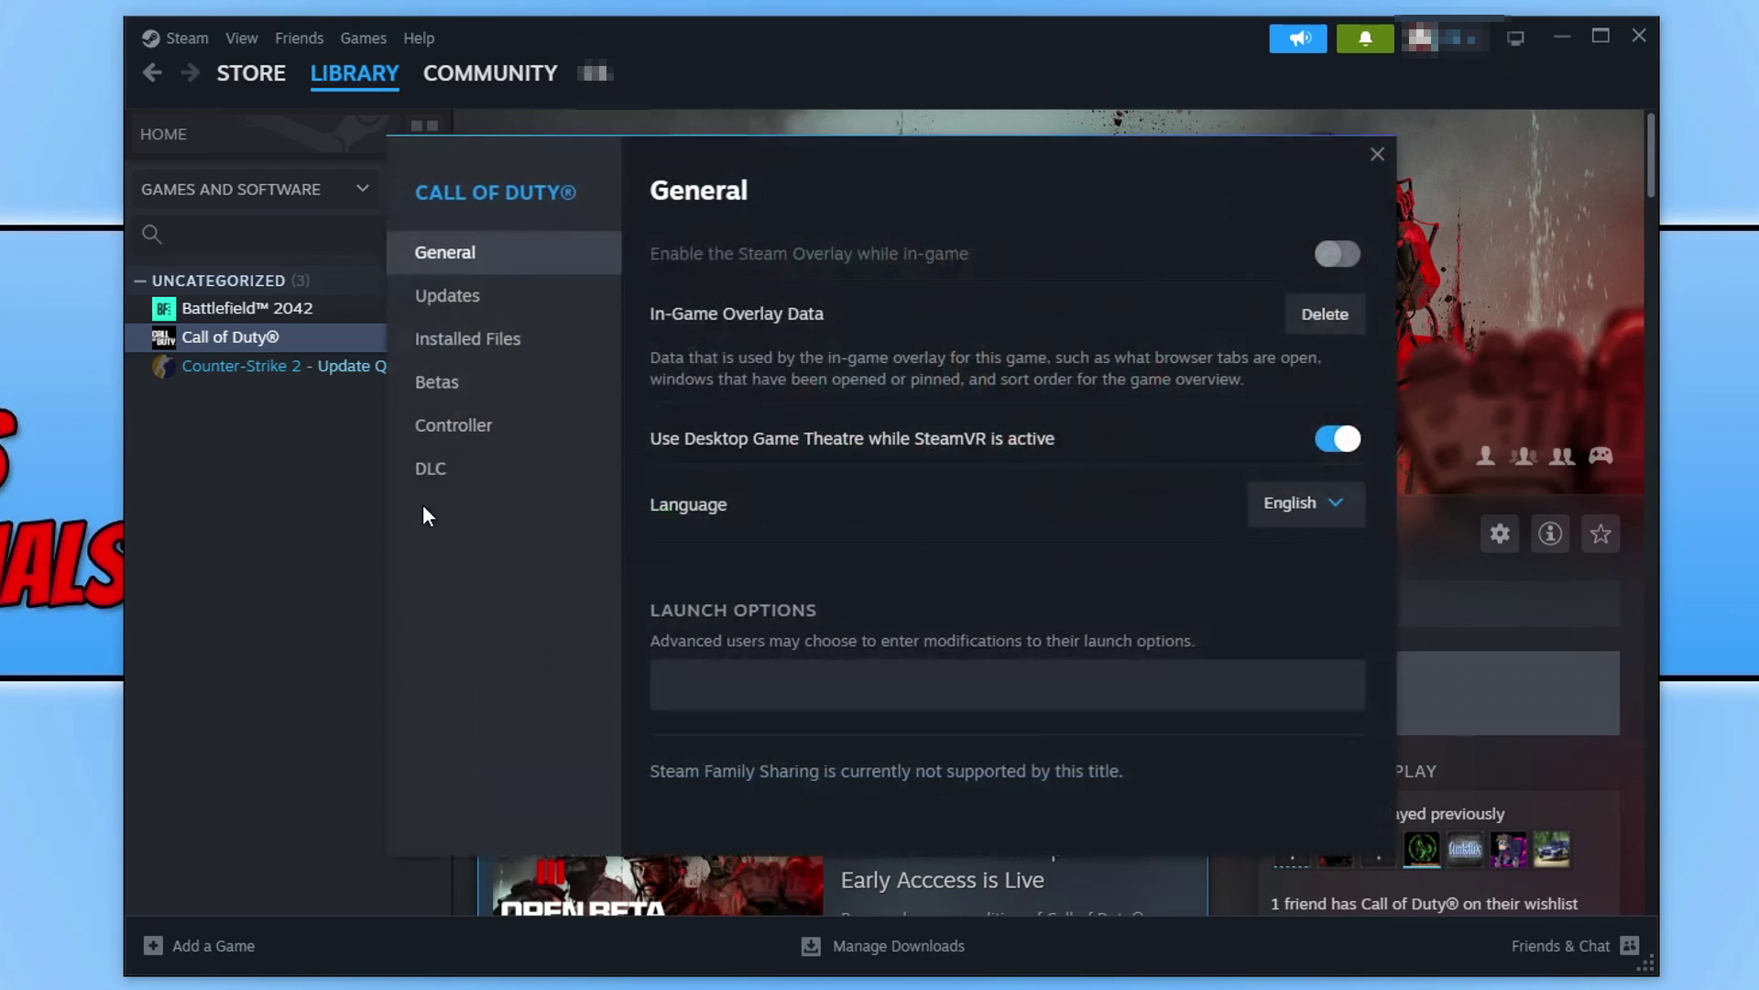
click(521, 348)
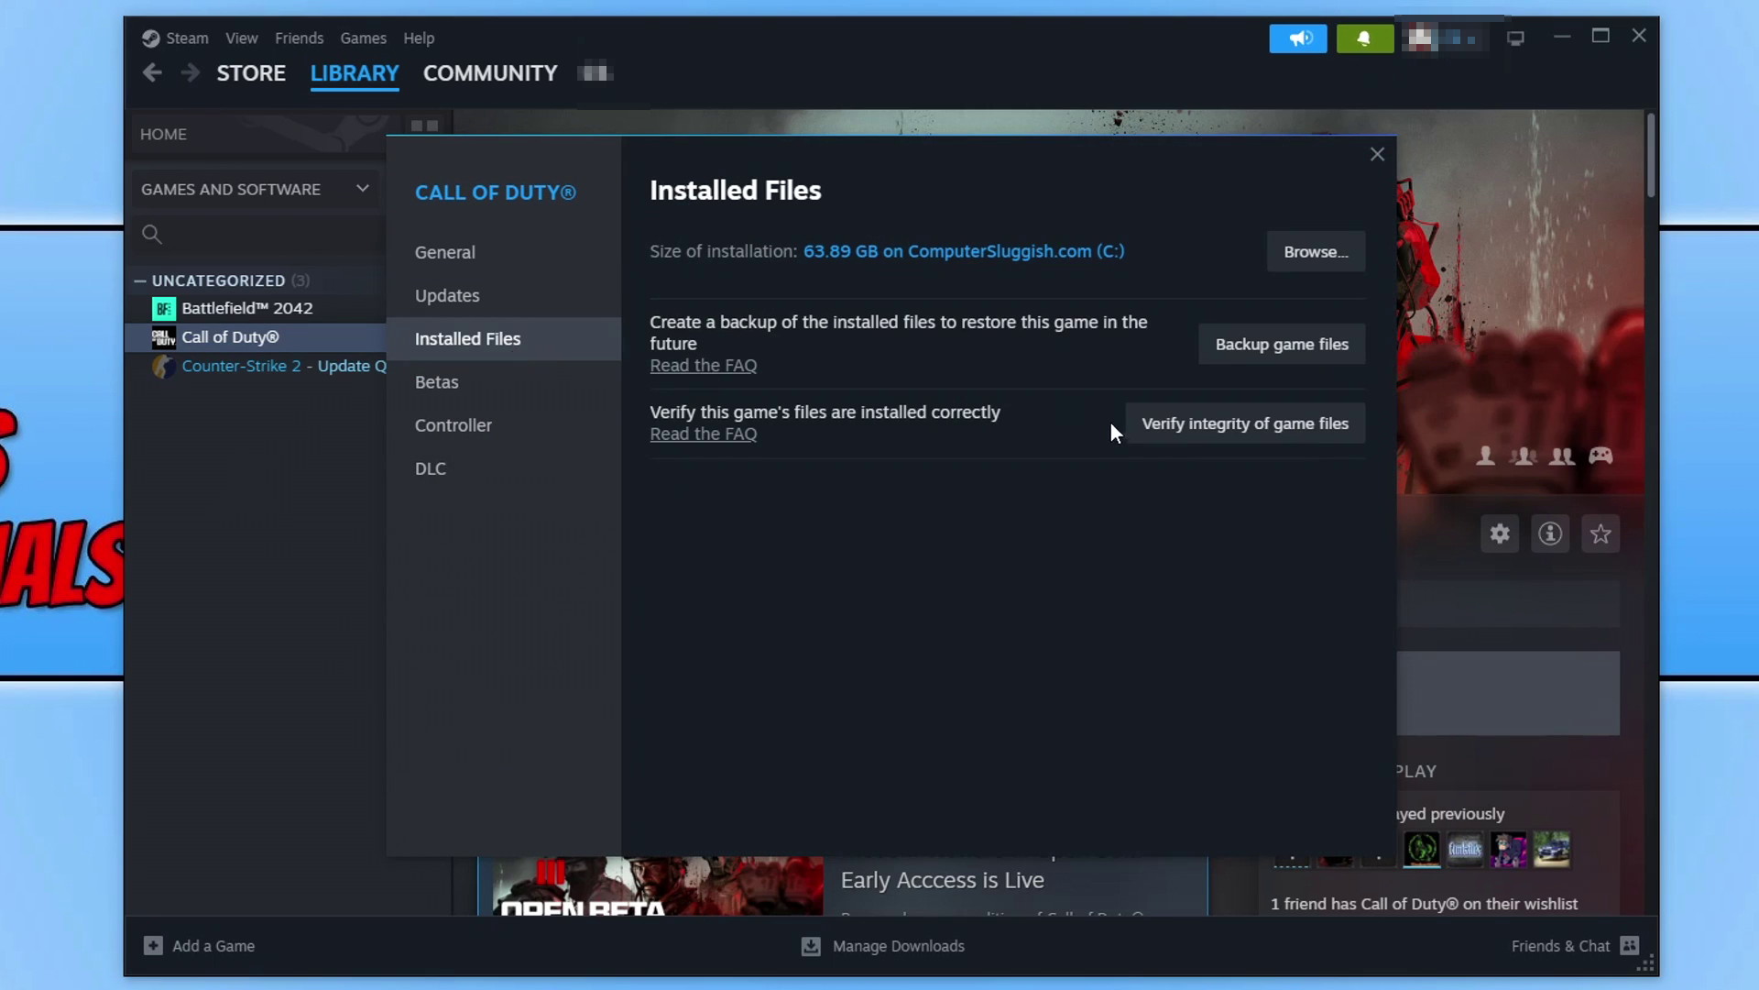
click(1218, 438)
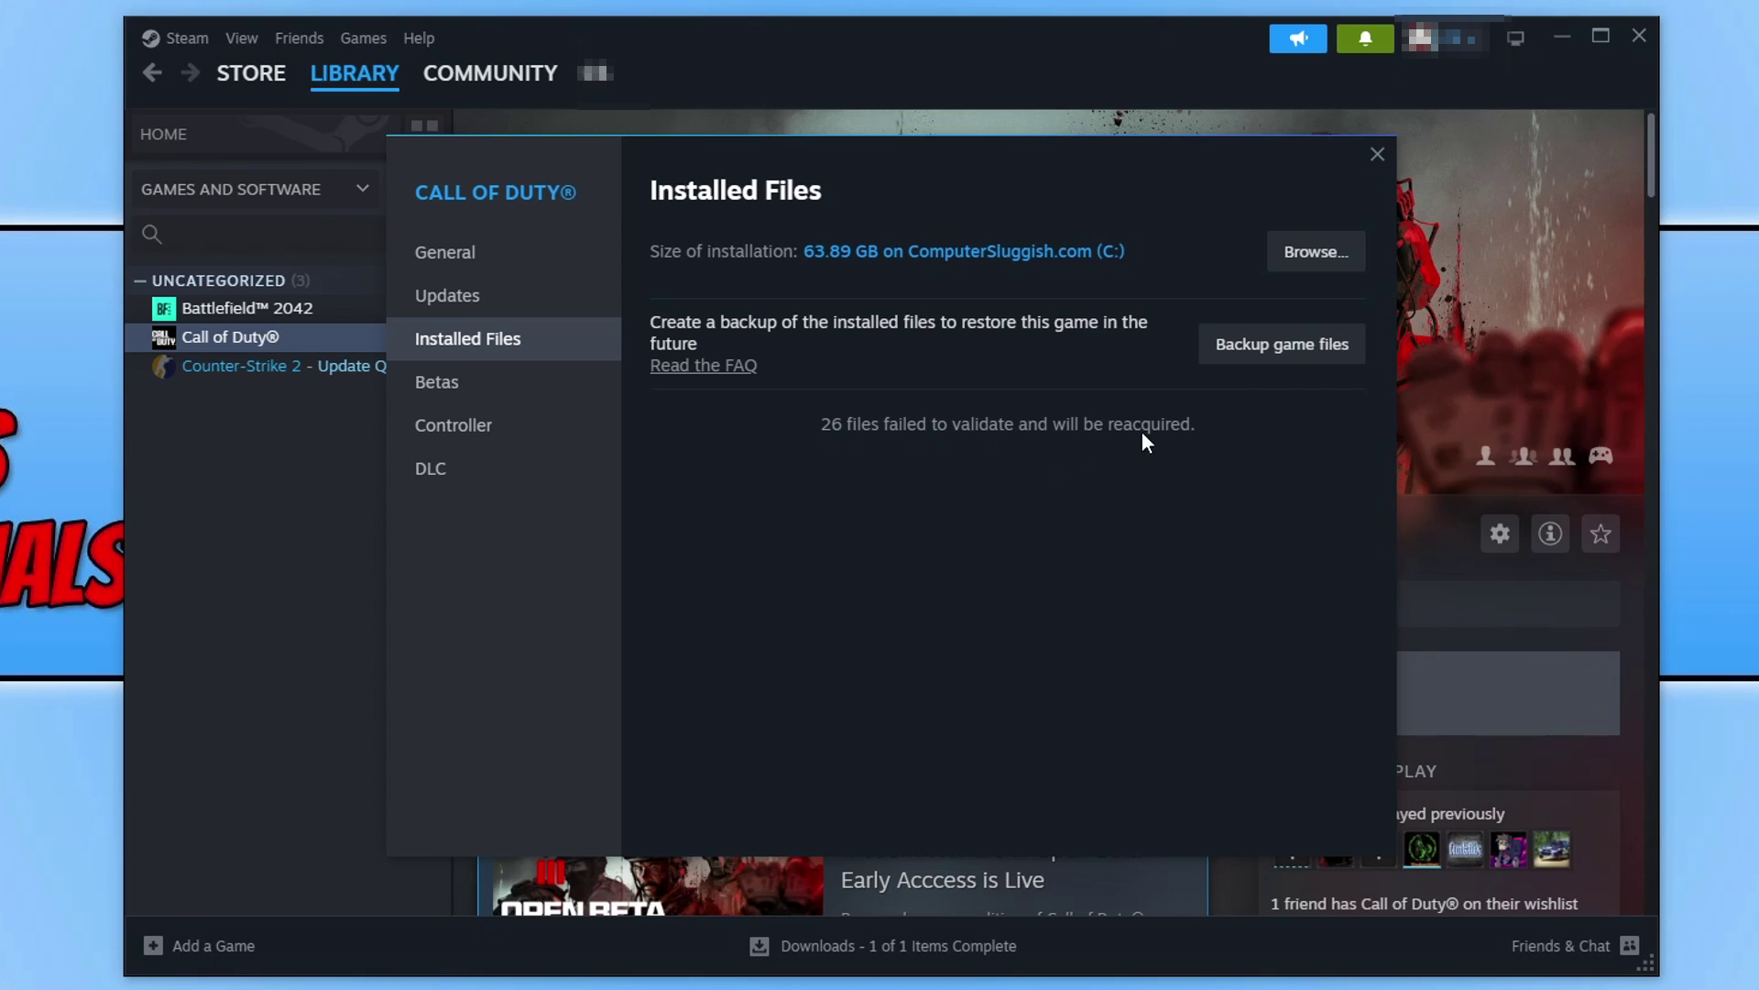
Close Call of Duty's Properties and hit PLAY to launch the game.
click(1378, 161)
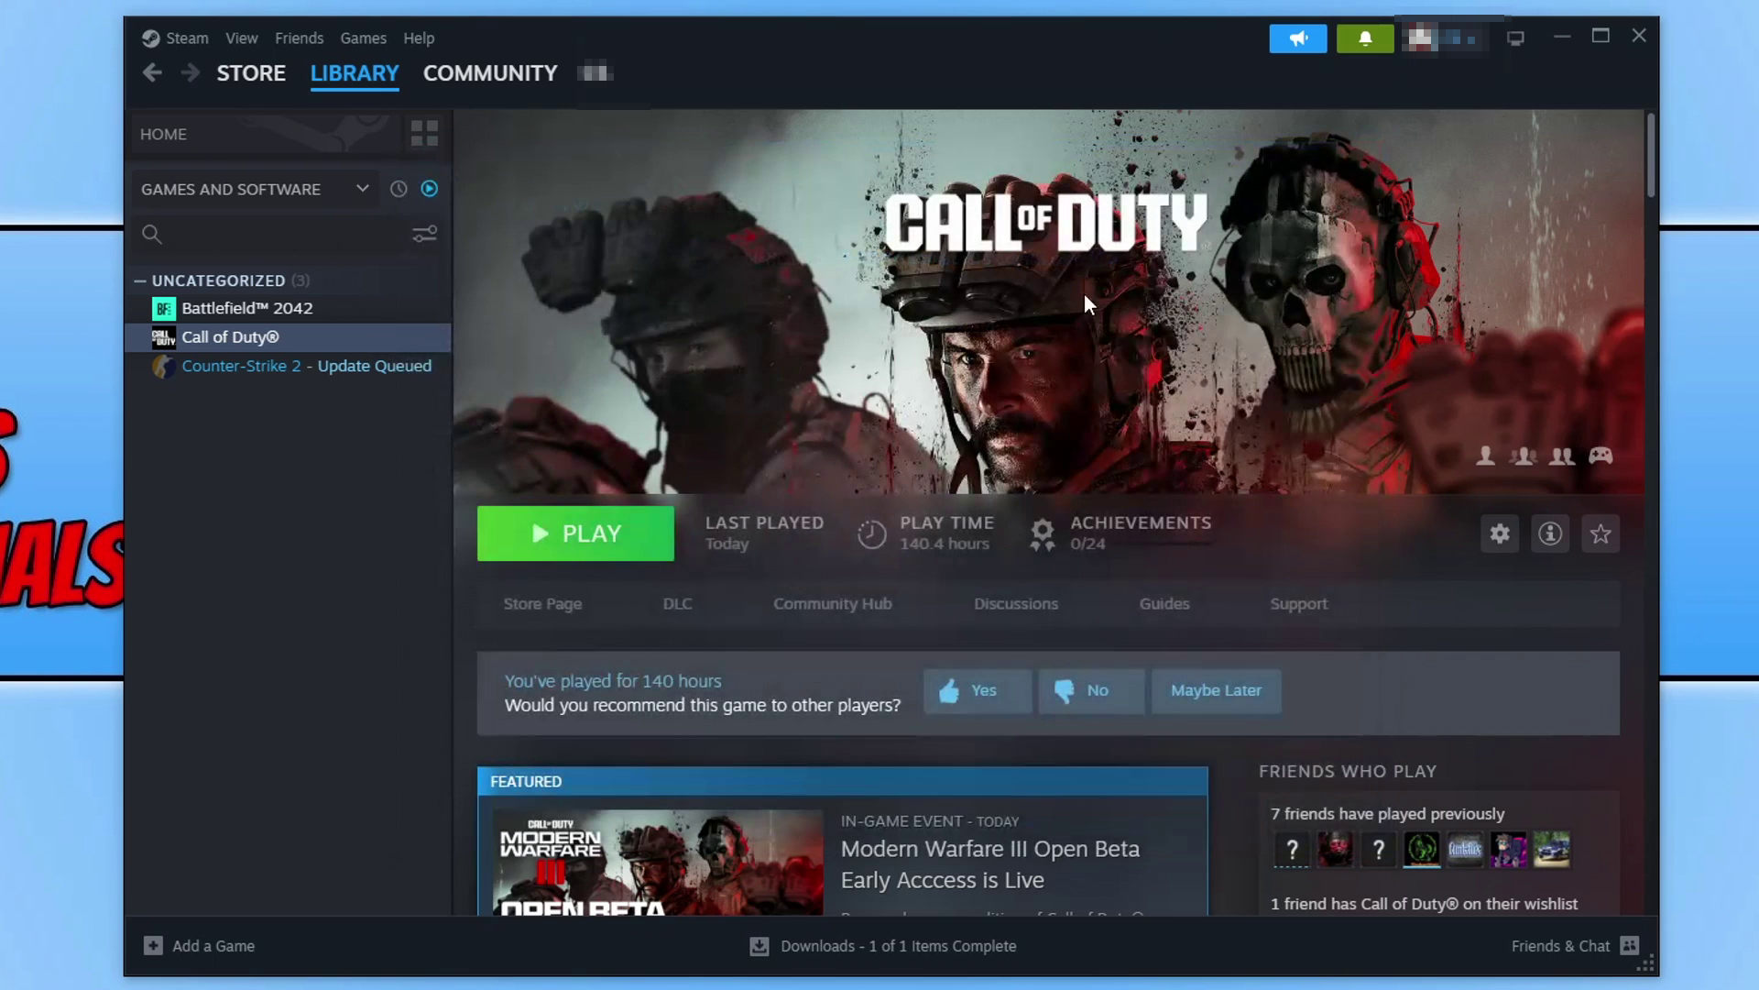
click(636, 550)
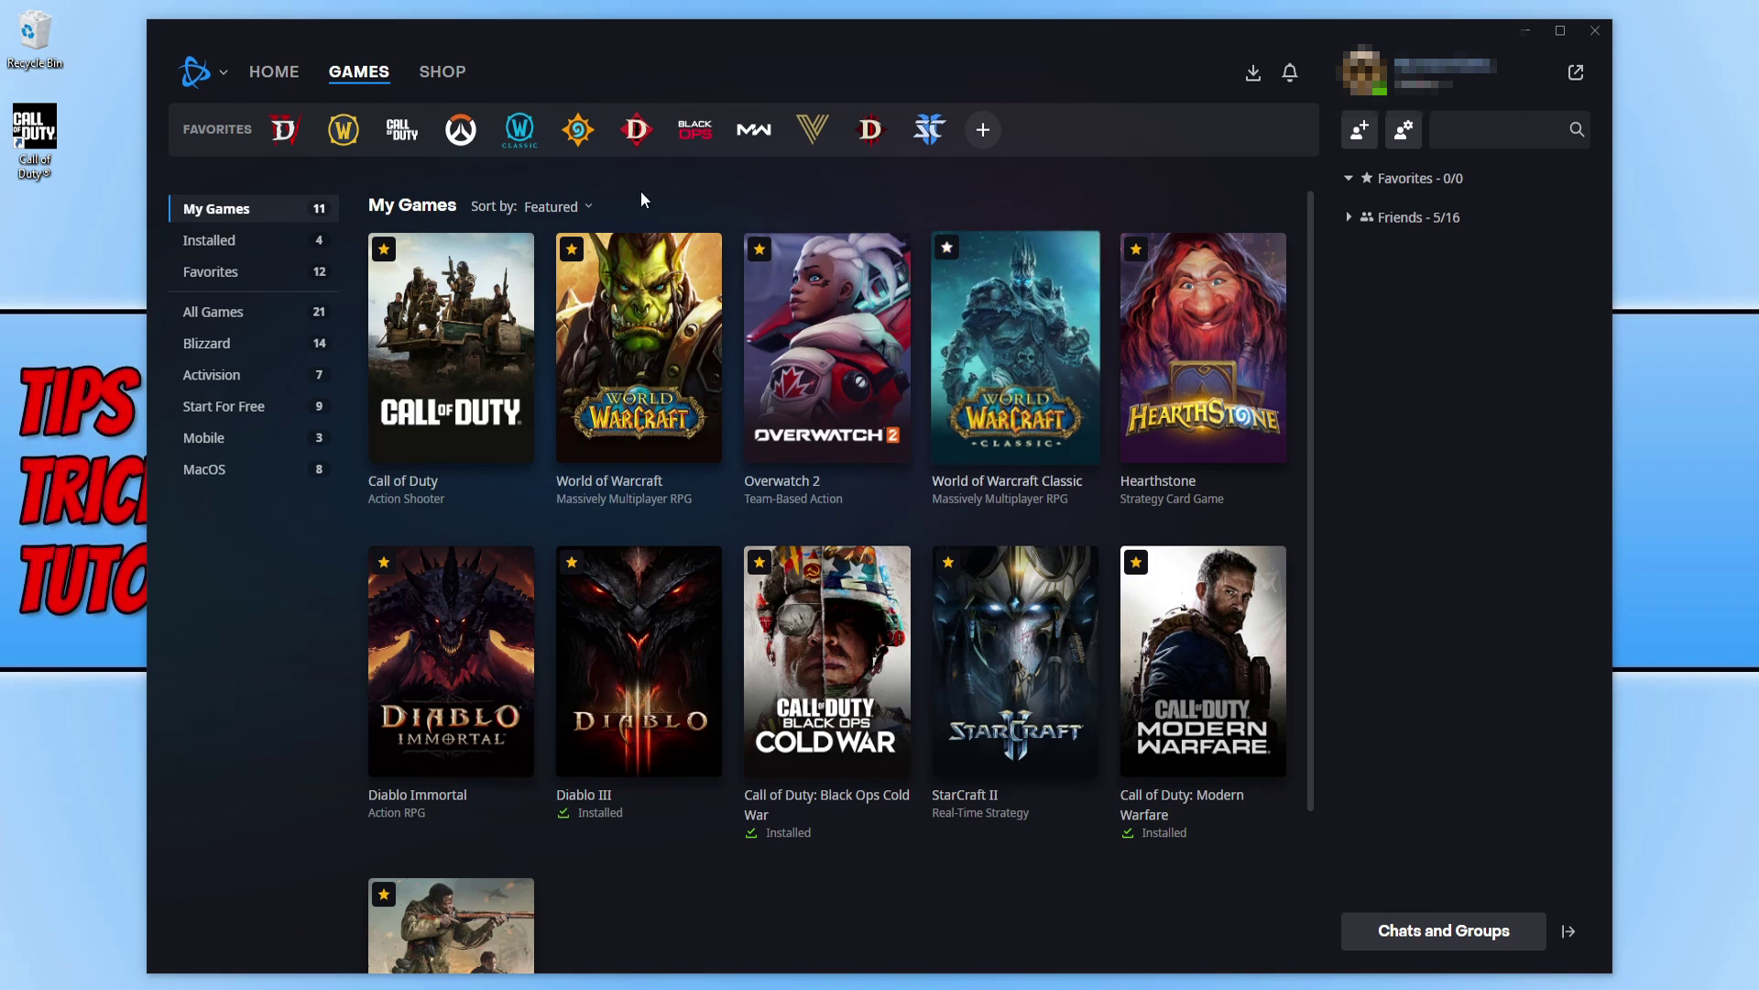
Filter to installed games, open Call of Duty: Vanguard, and view its Scan and Repair option.
click(241, 242)
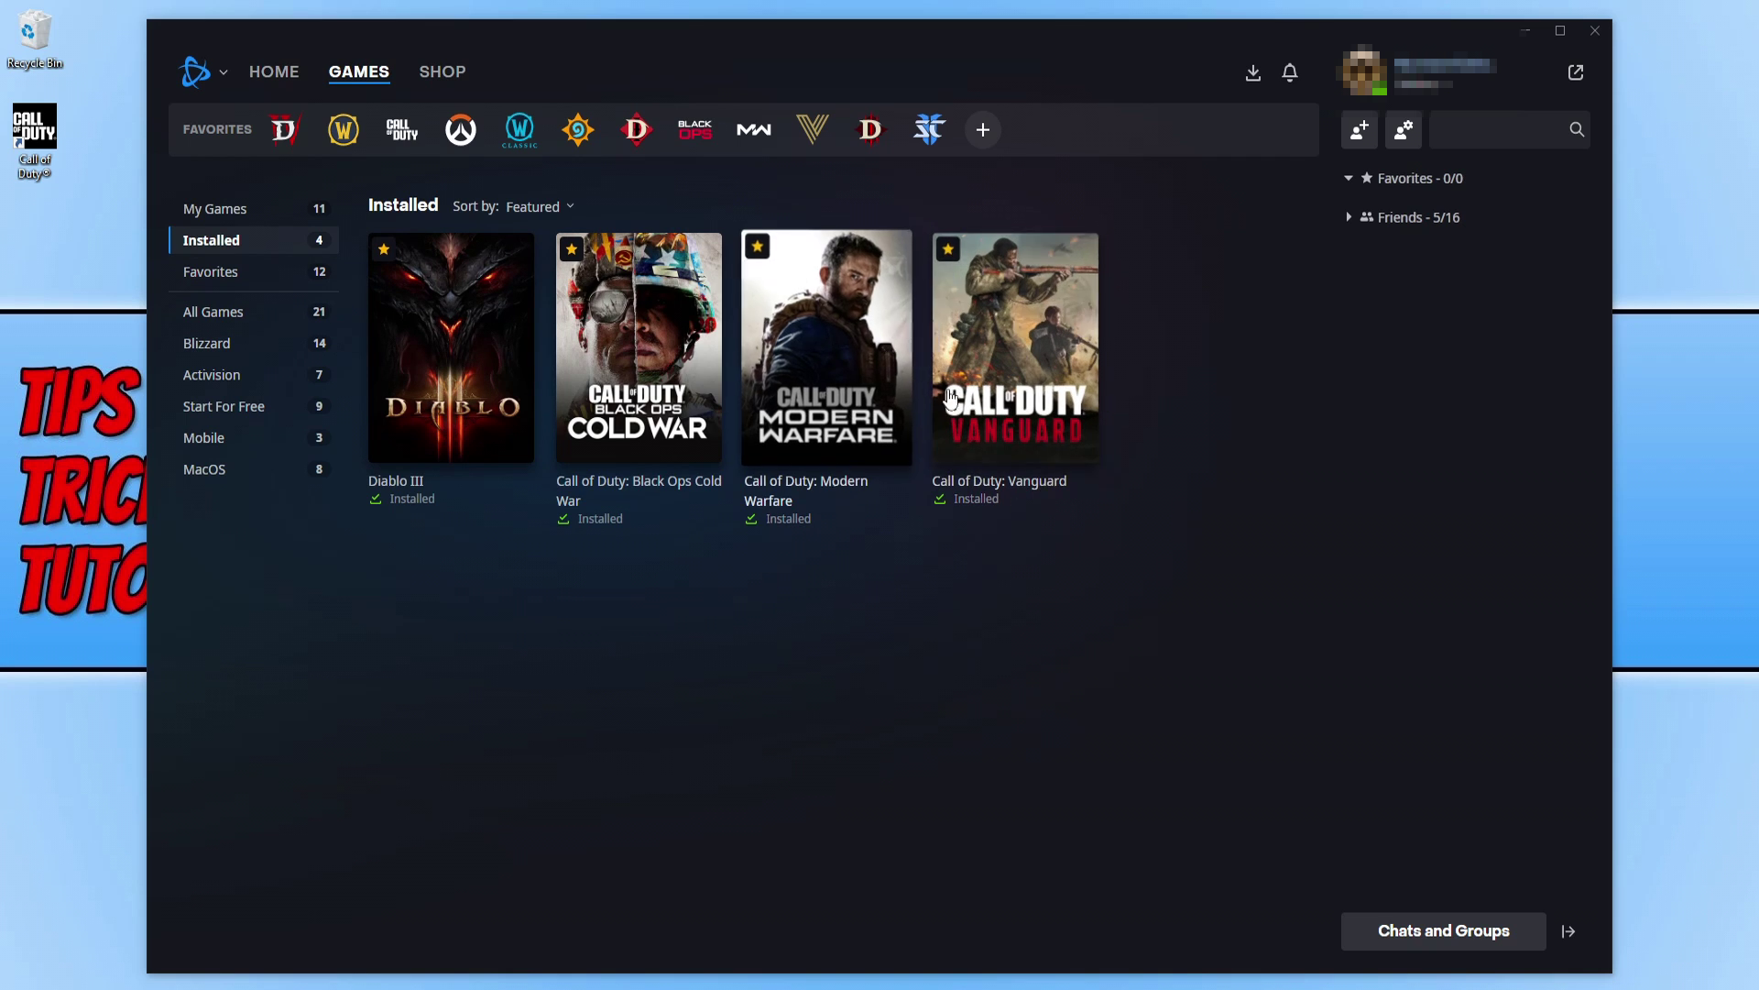
click(1016, 458)
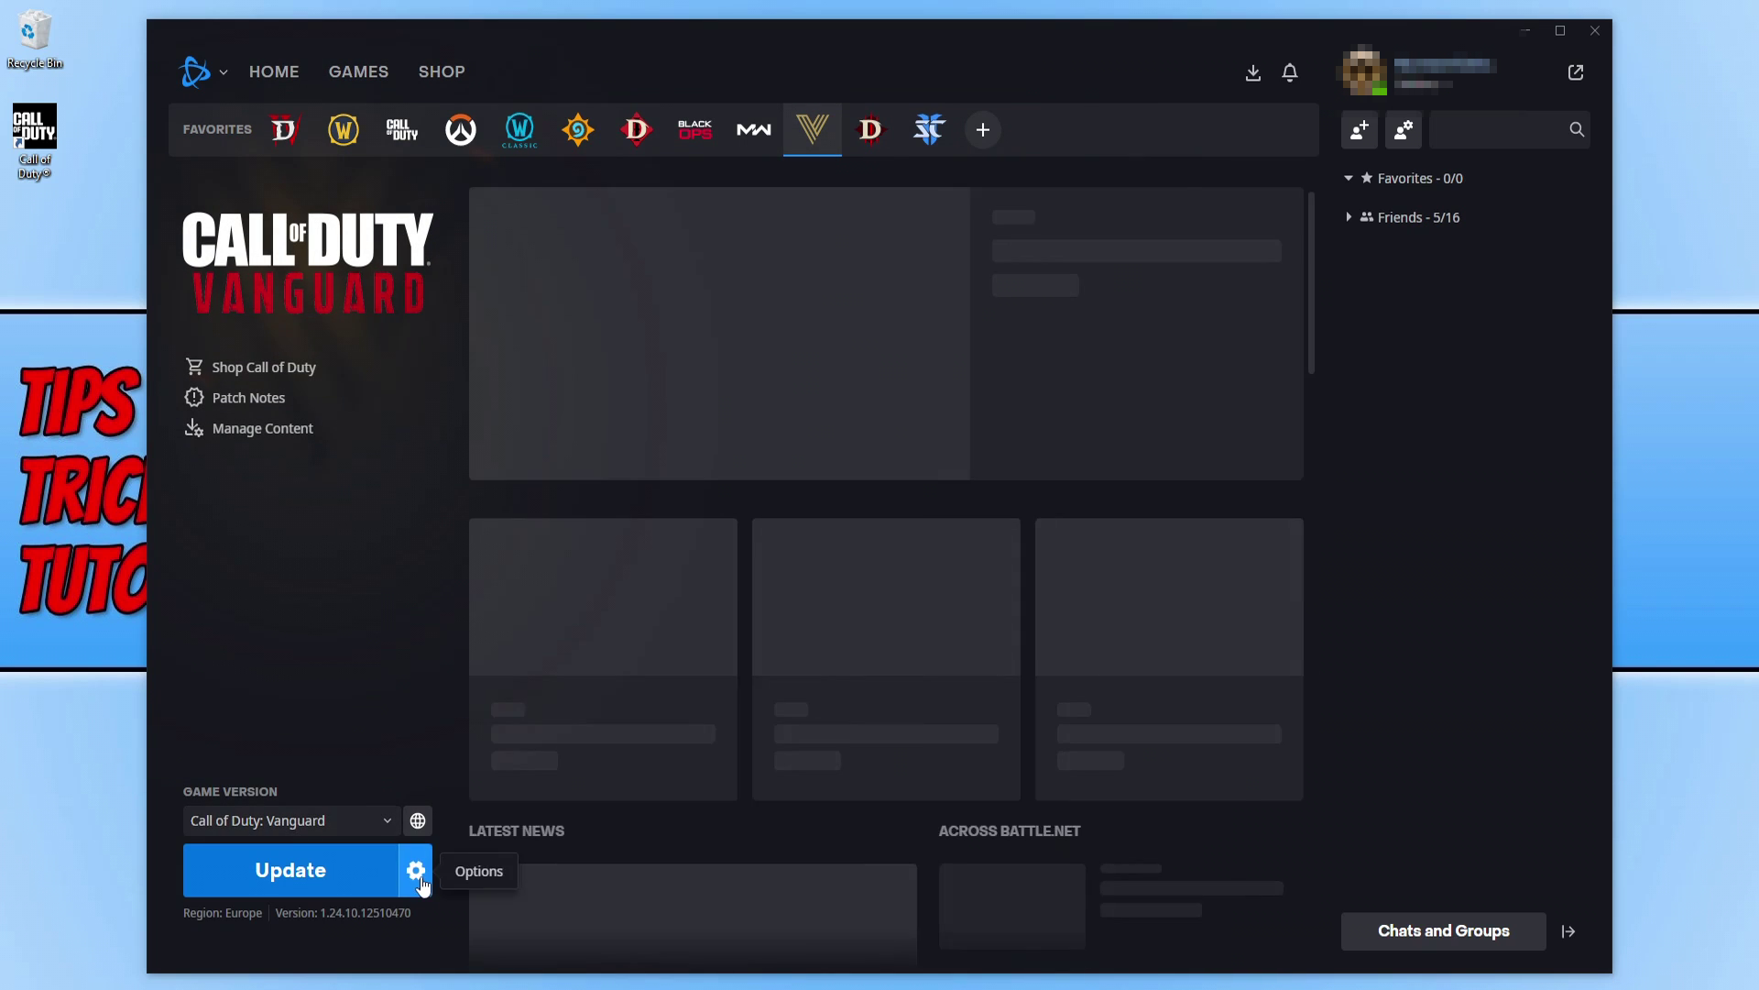
click(414, 875)
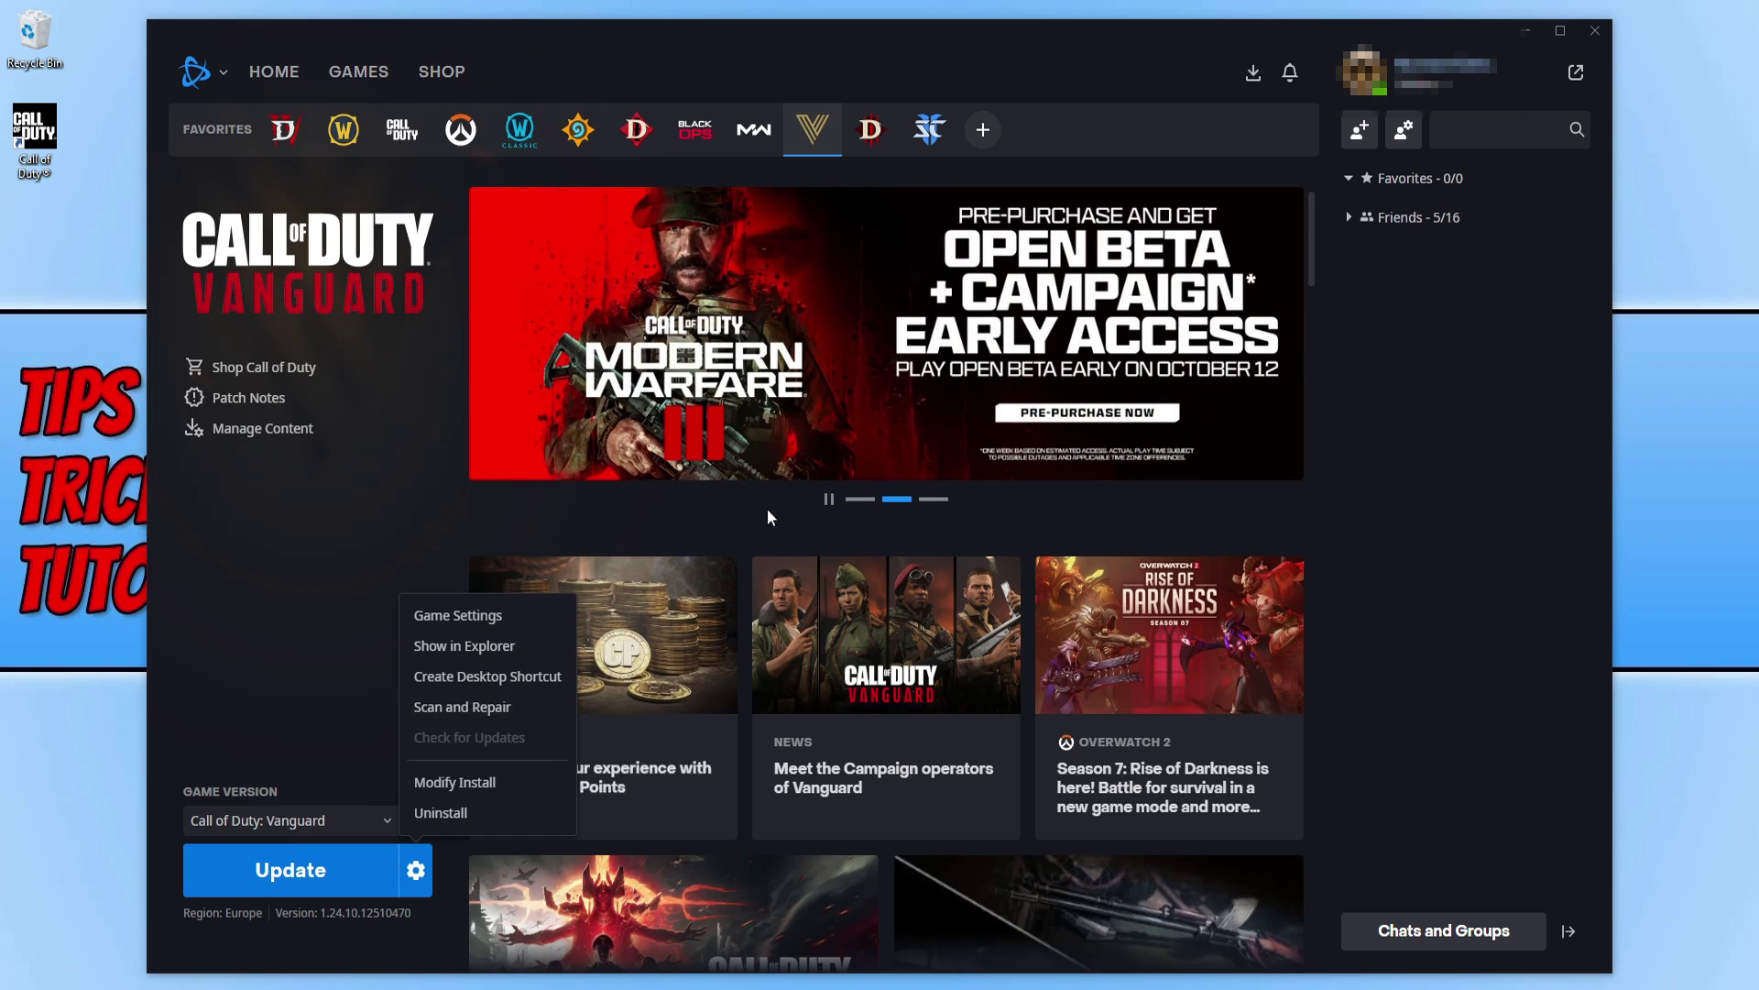
click(828, 500)
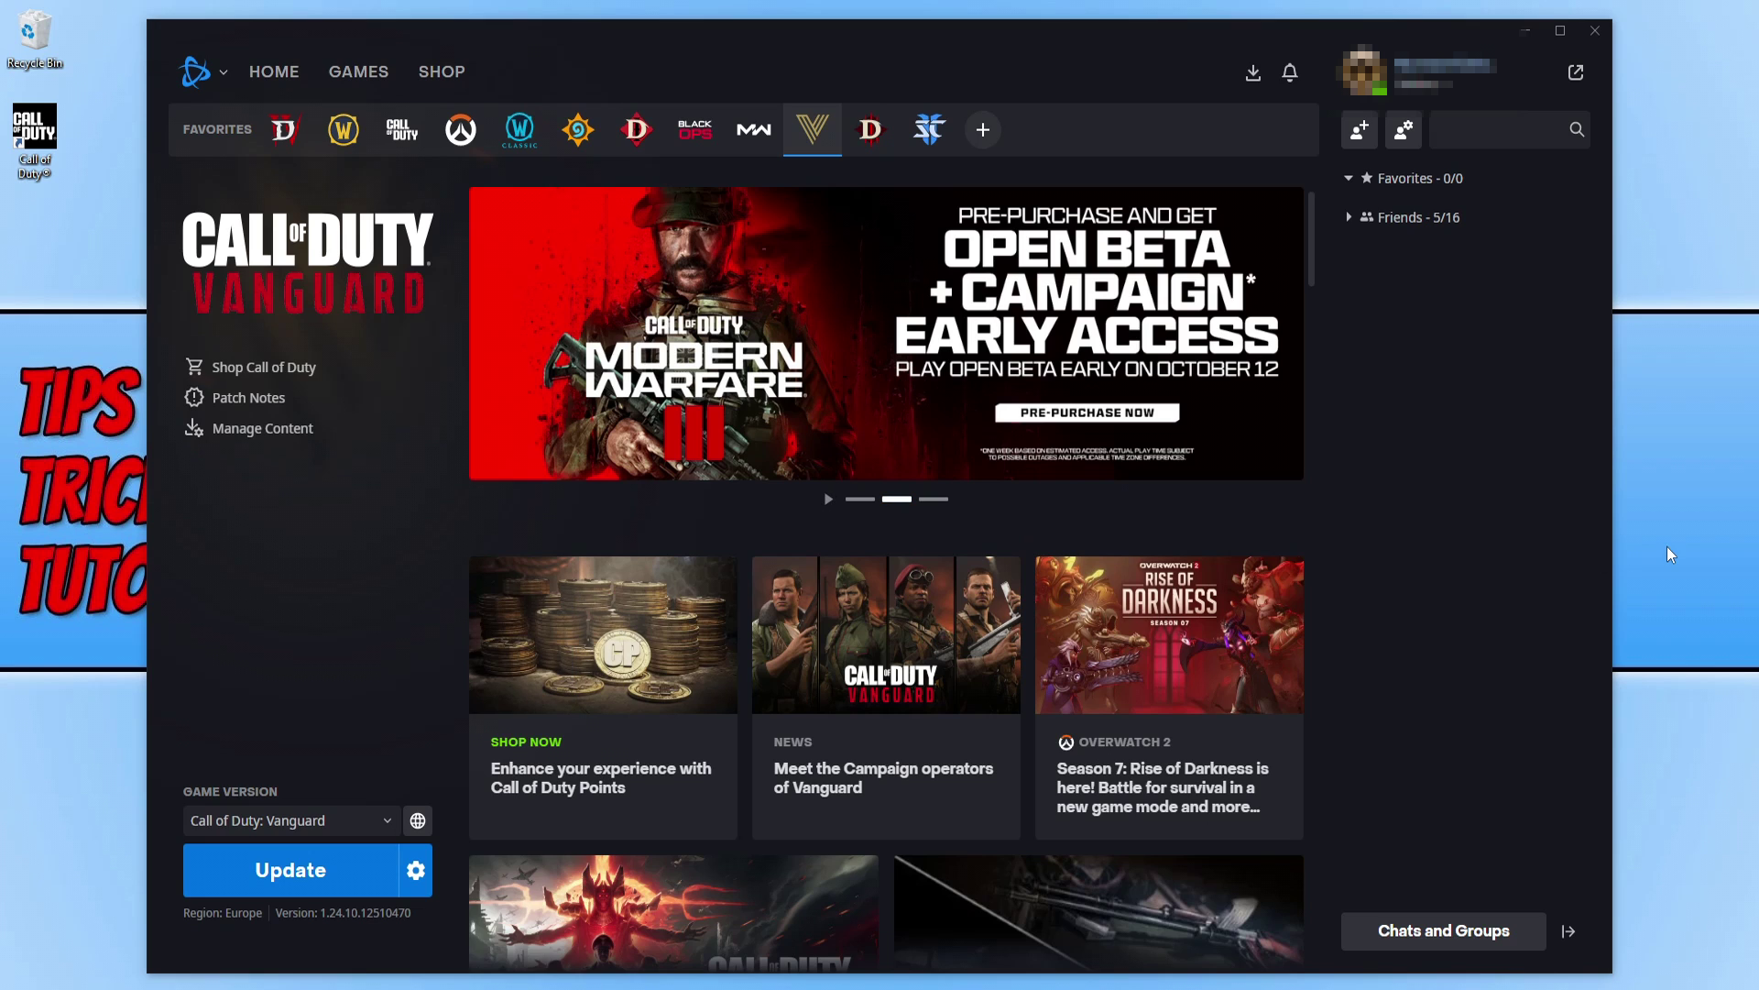